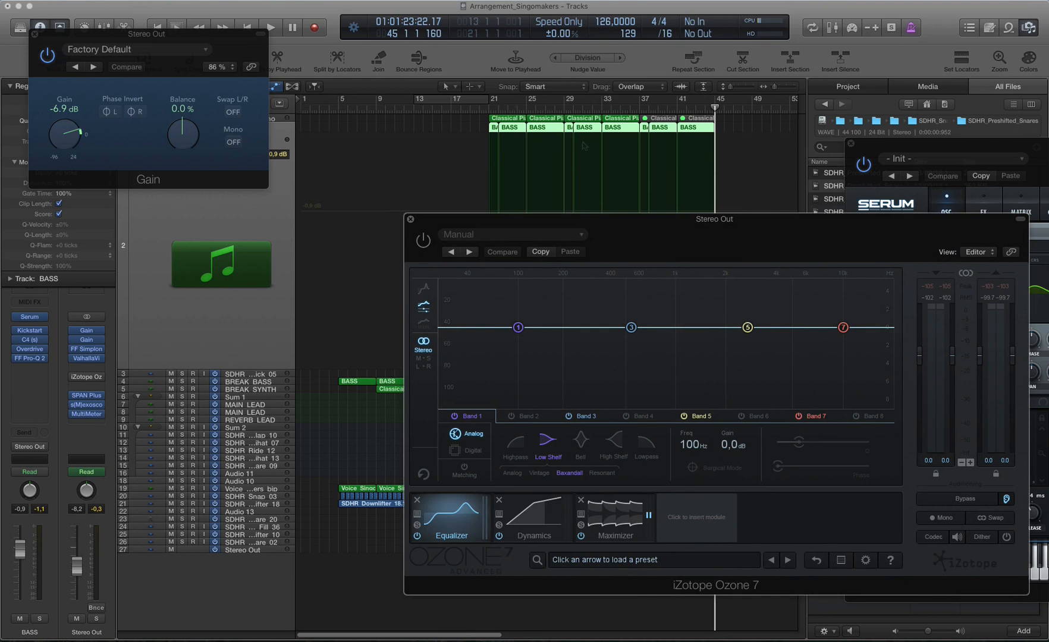
Step: Lower the Gain plug-in on Stereo Out to -11.2 dB and reset the Stereo Out fader to 0.0 dB
drag(630, 220, 727, 194)
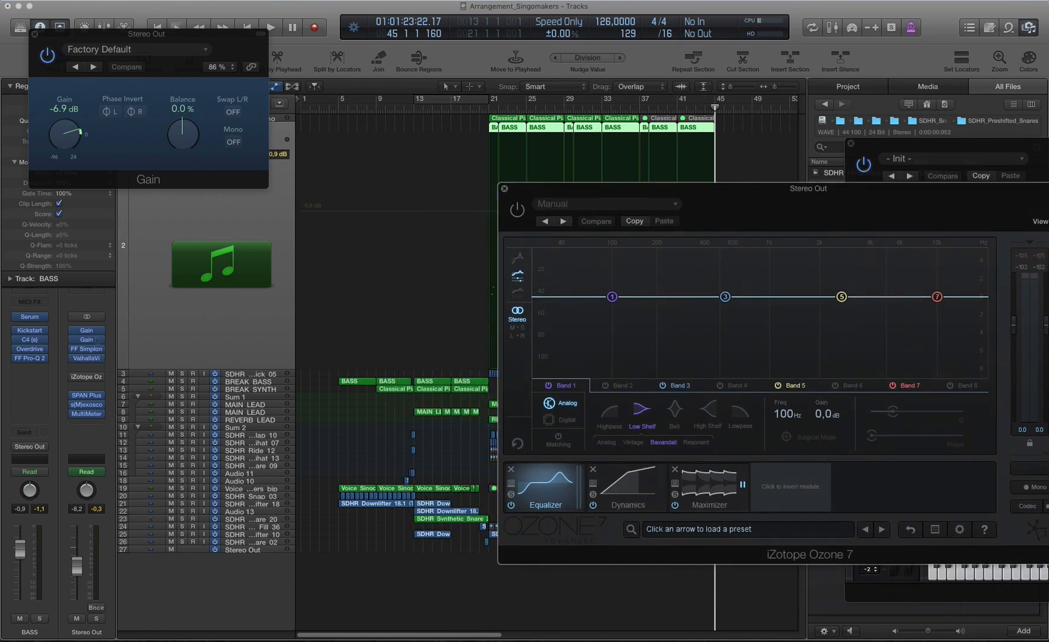
click(86, 330)
click(86, 330)
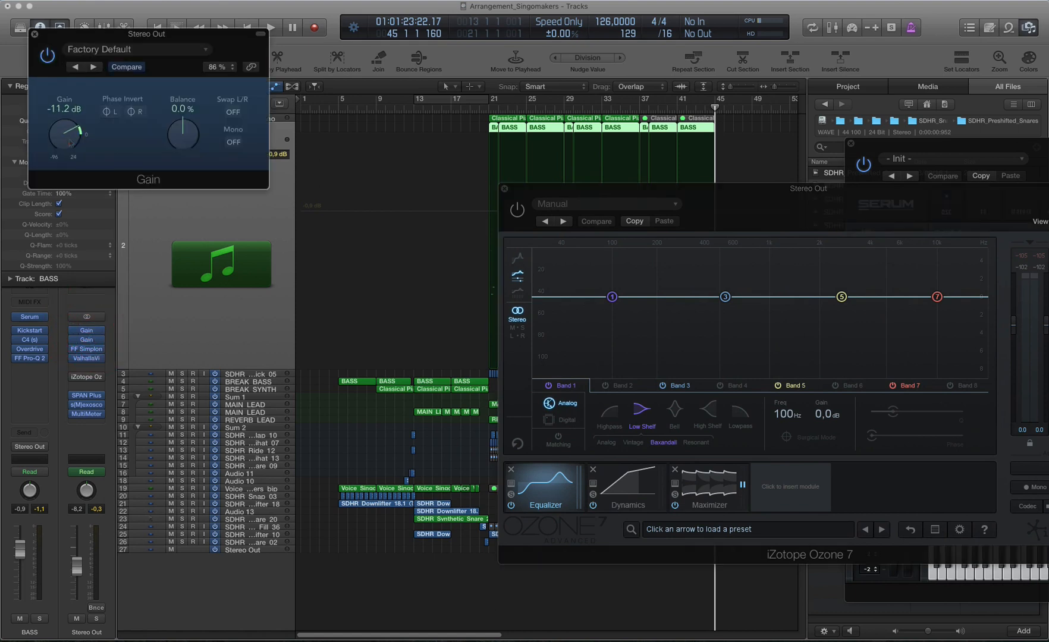
alt+click(77, 564)
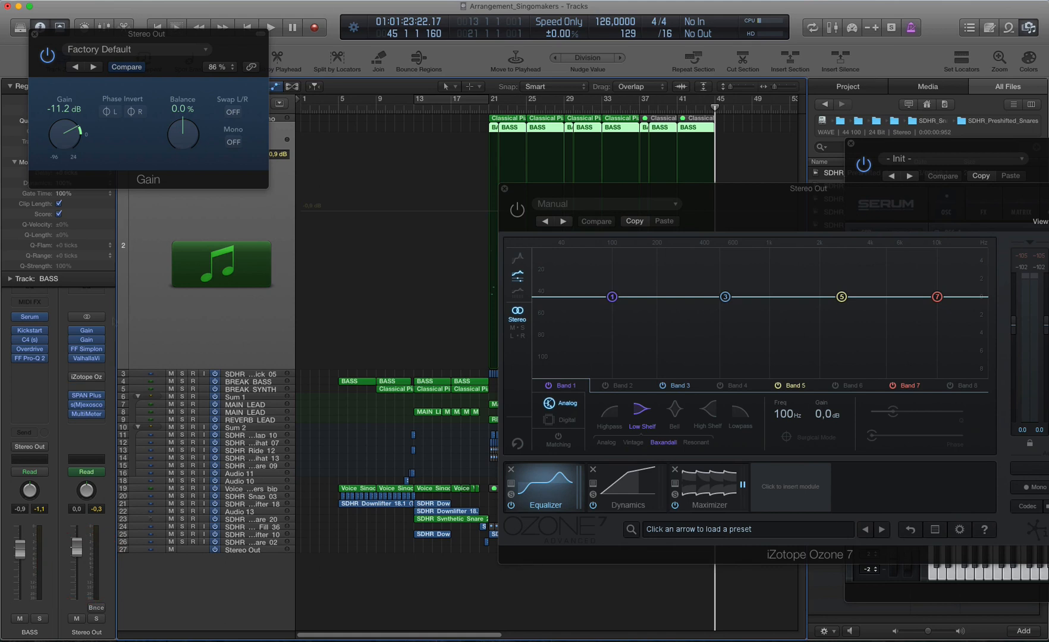
Step: Play the arrangement from about bar 19 and lower the Stereo Out Gain plug-in to -12.7 dB
click(475, 110)
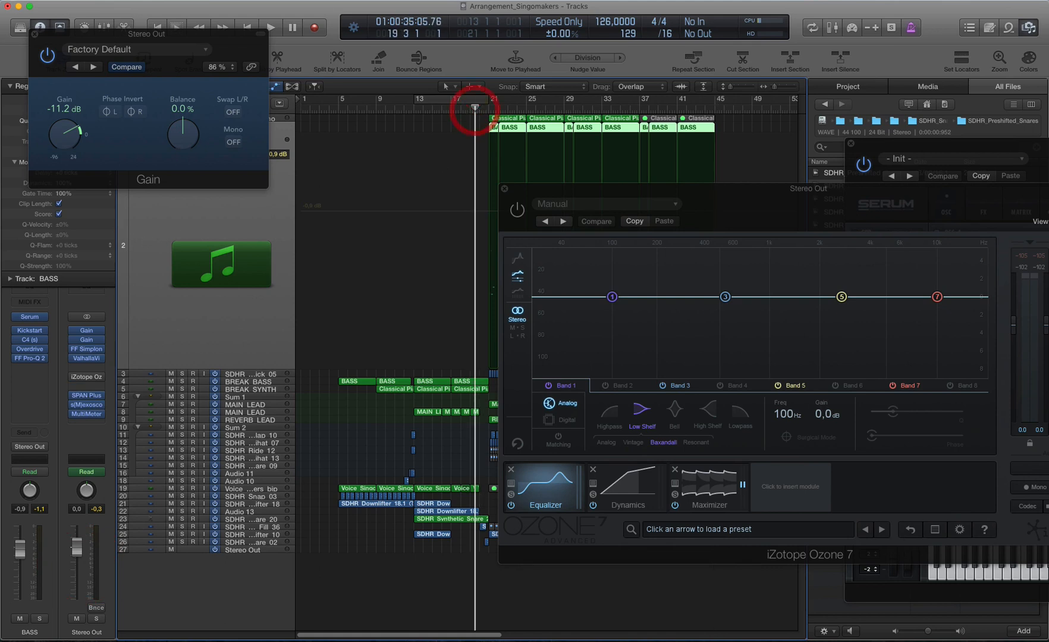
key(space)
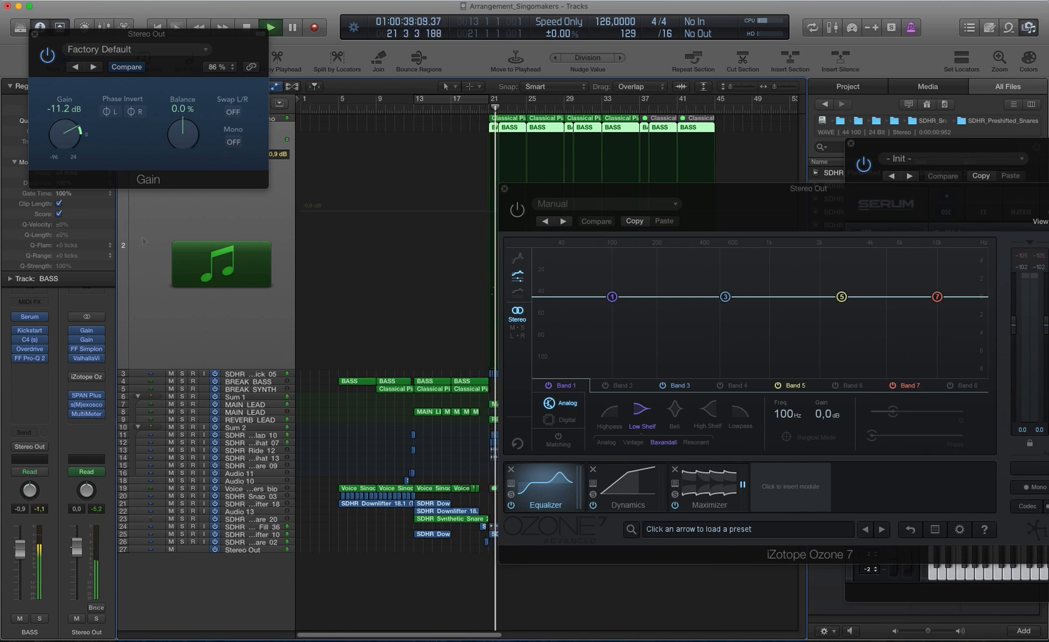
drag(71, 138, 71, 137)
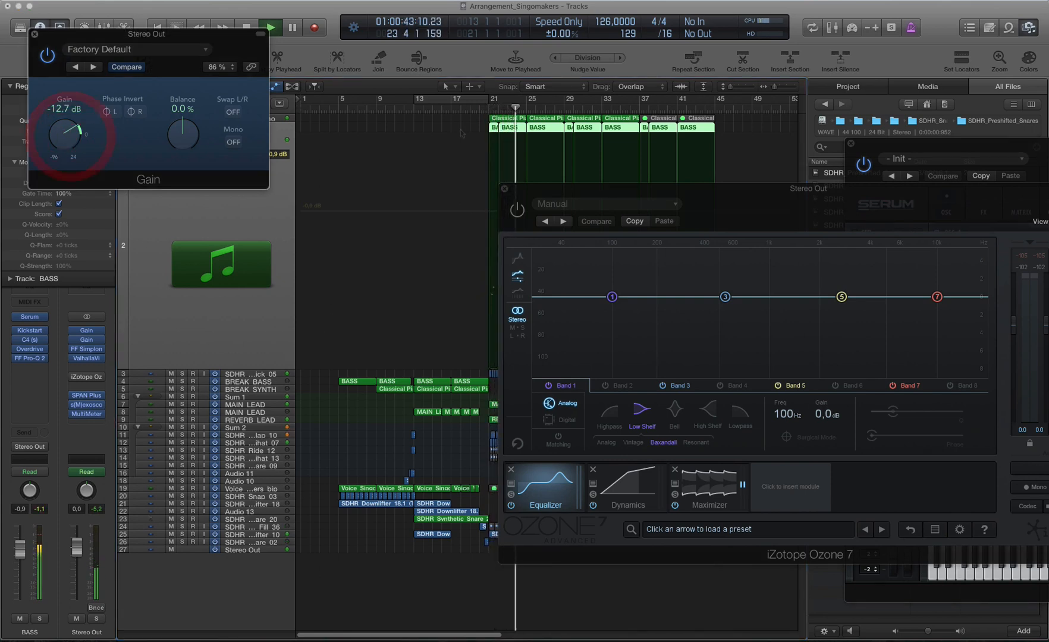
Step: Close the Serum window and lower the SDHR_Downlifter_10 track's volume to -3.1 dB
drag(762, 218, 941, 238)
click(851, 144)
click(242, 534)
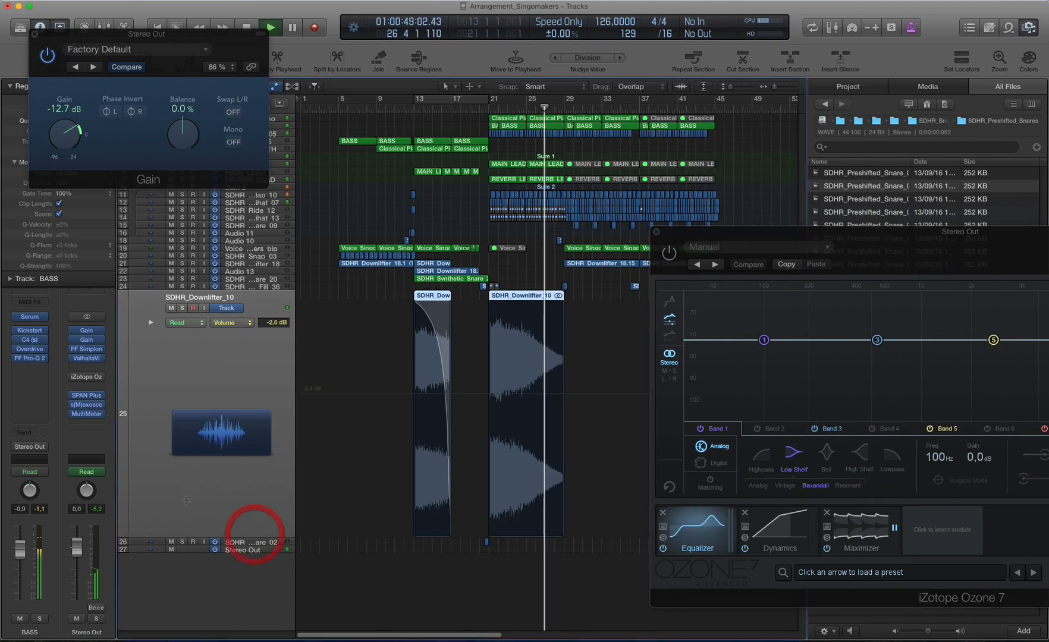
drag(19, 553, 20, 556)
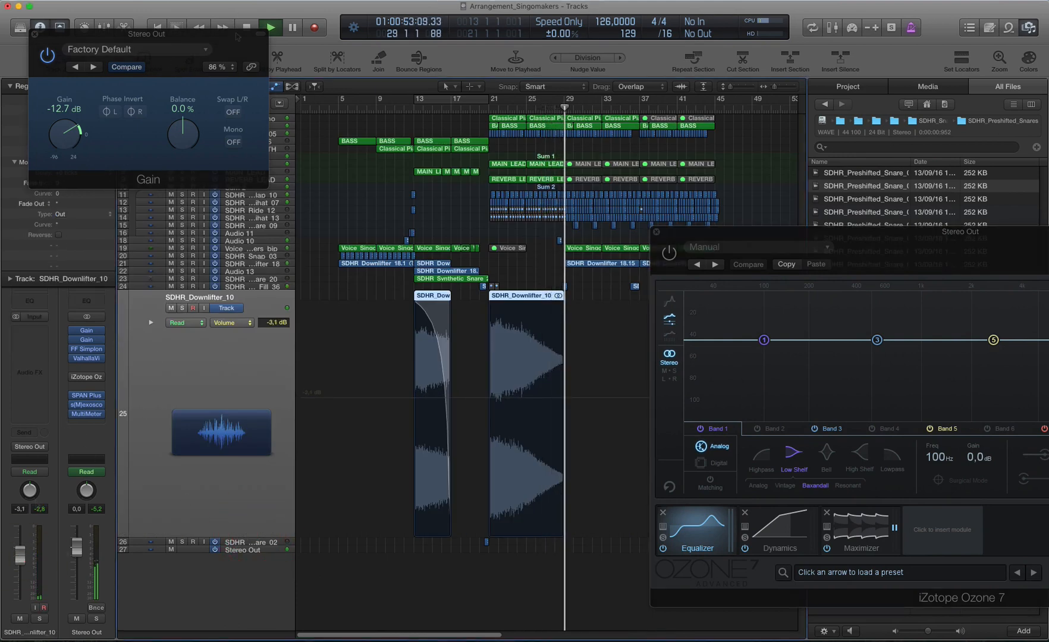
Step: Lower the REVERB_LEAD track's volume to -5.9 dB and close the Gain plug-in window
drag(217, 35, 679, 321)
click(277, 178)
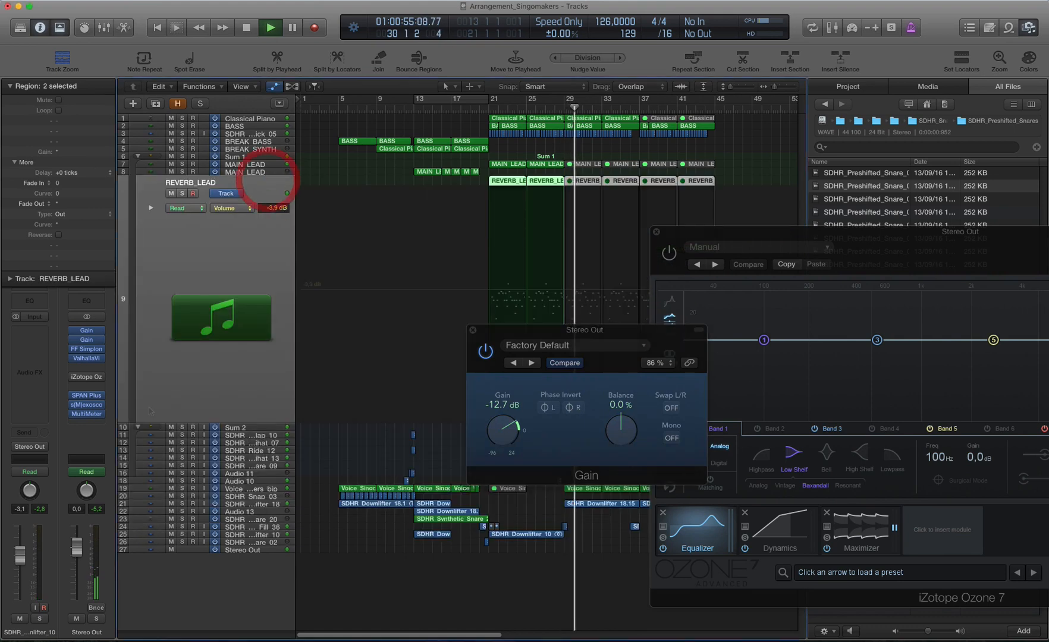
drag(23, 559, 25, 566)
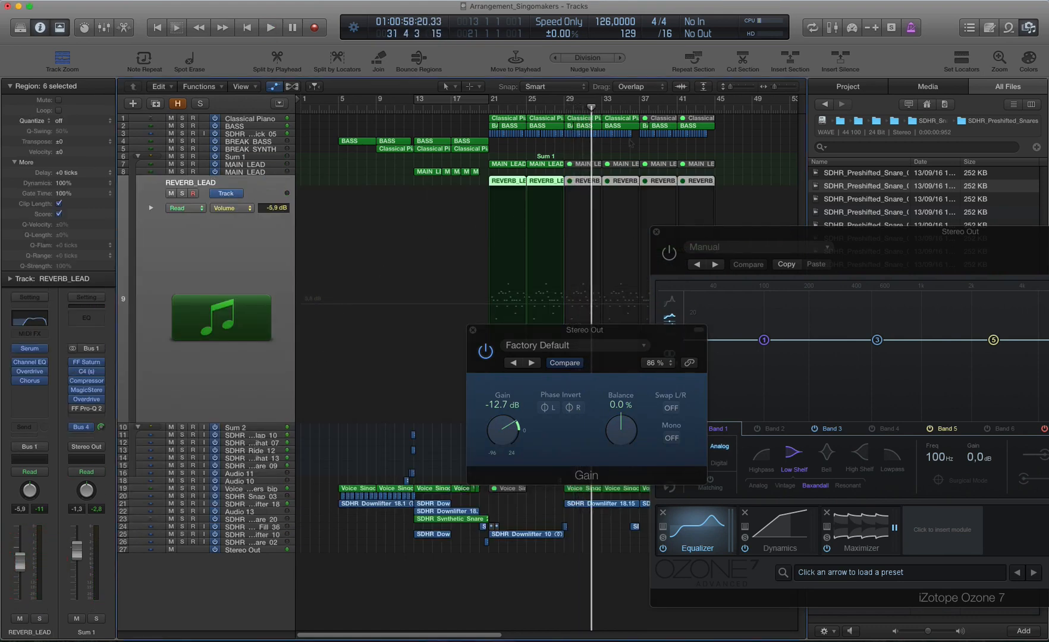
click(475, 330)
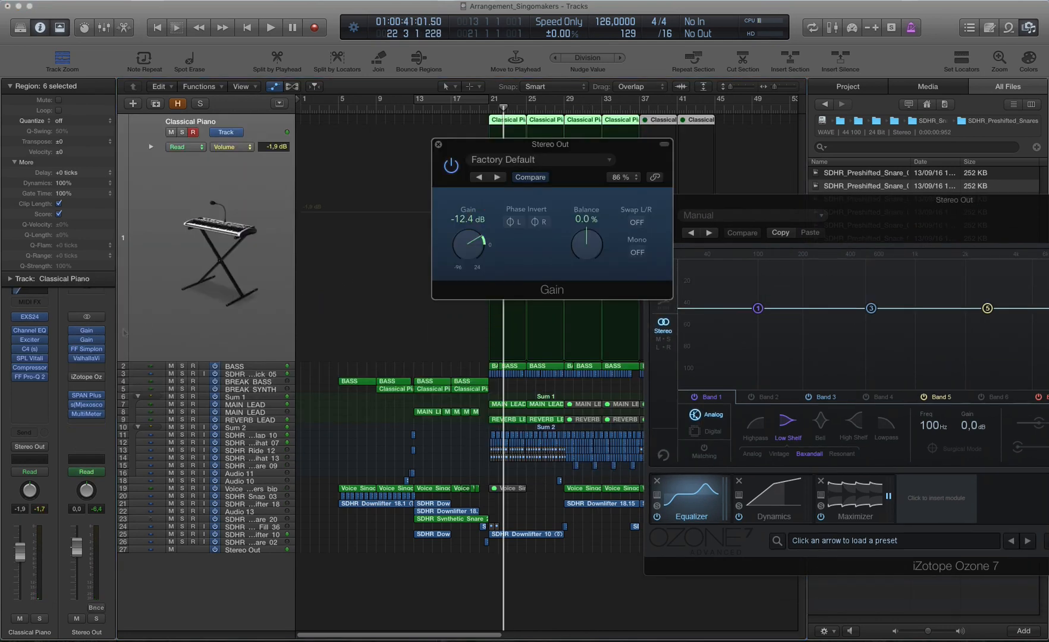
Step: Review the Stereo Out track's automation curves for FF Simplon Filter 2 Freq and ValhallaVin Mix
click(243, 550)
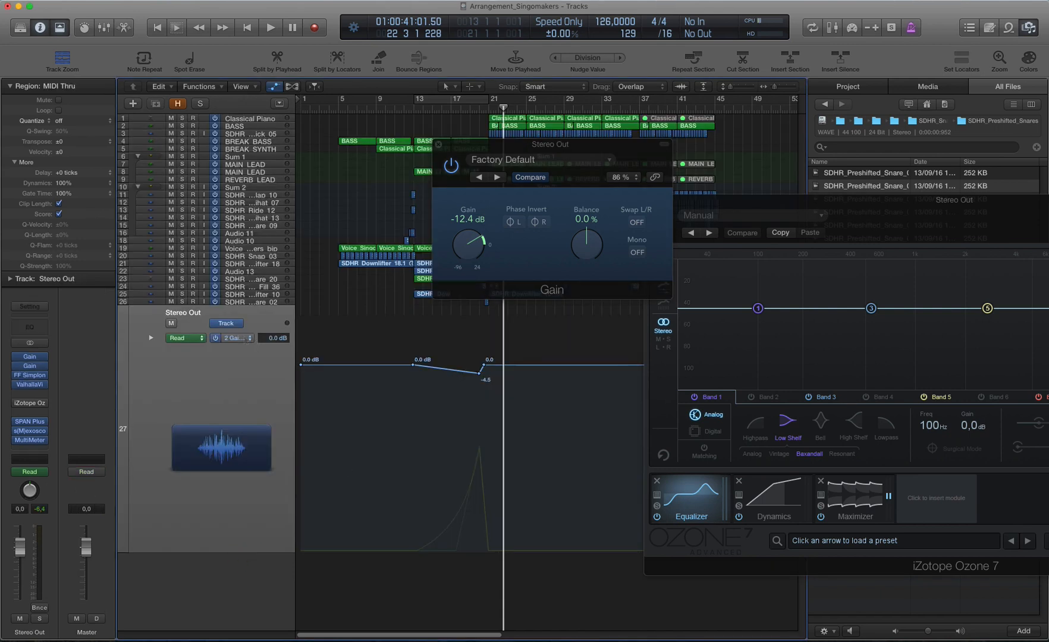
click(233, 338)
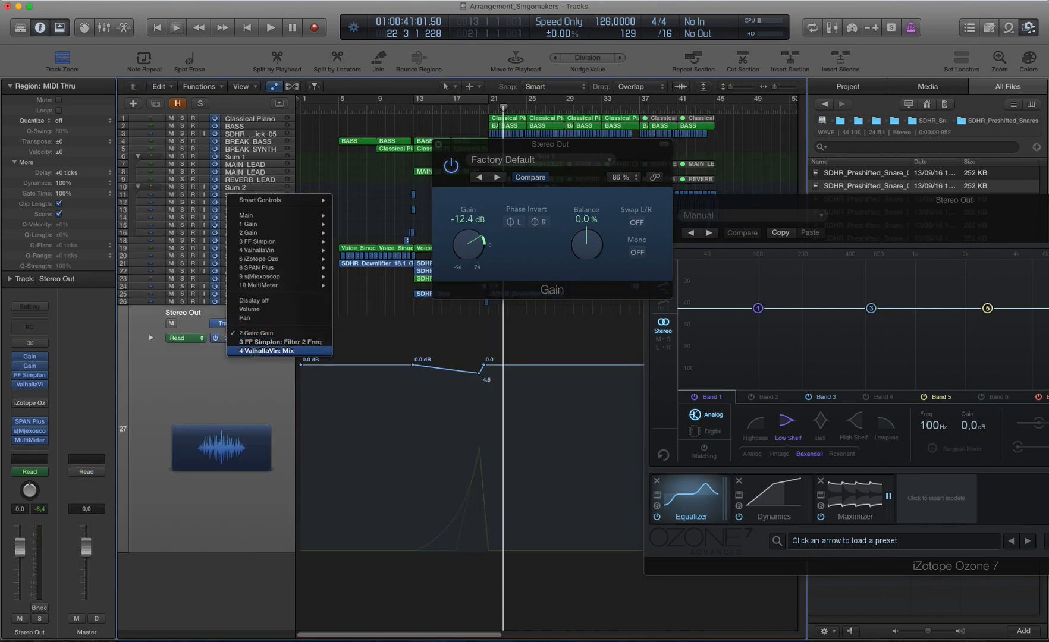
click(258, 342)
click(238, 339)
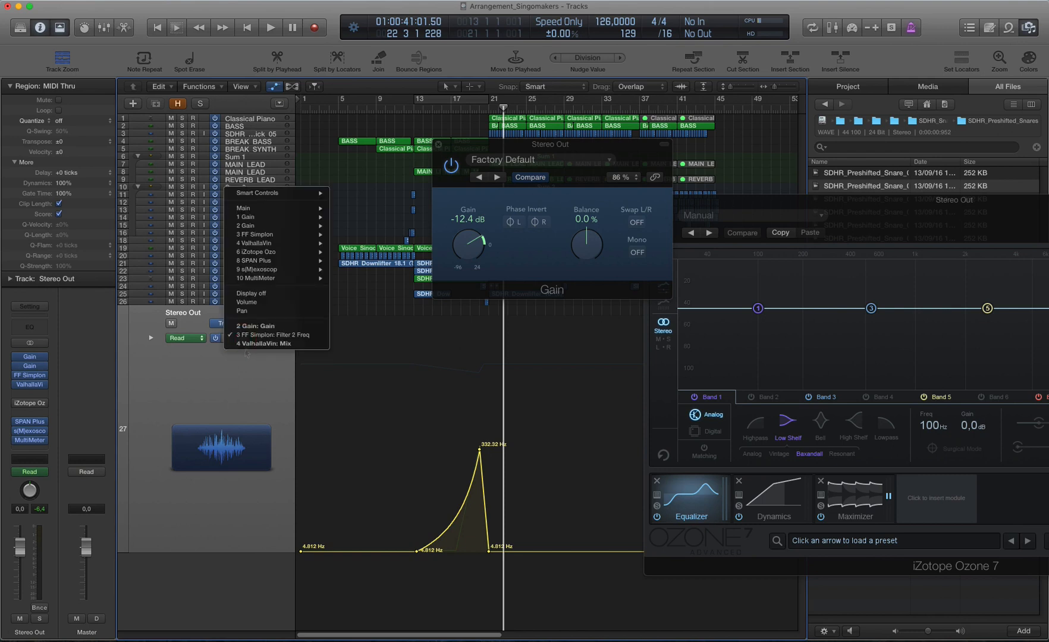
click(268, 344)
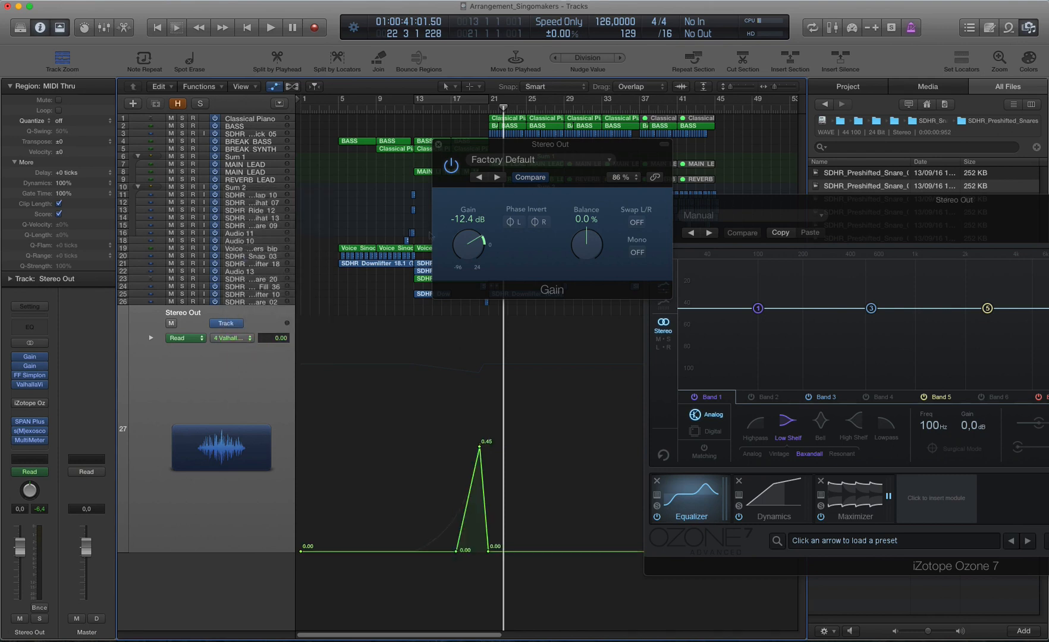
Step: Close the Gain plug-in window and remove the Maximizer, Dynamics and Equalizer modules from the Ozone 7 chain
click(437, 145)
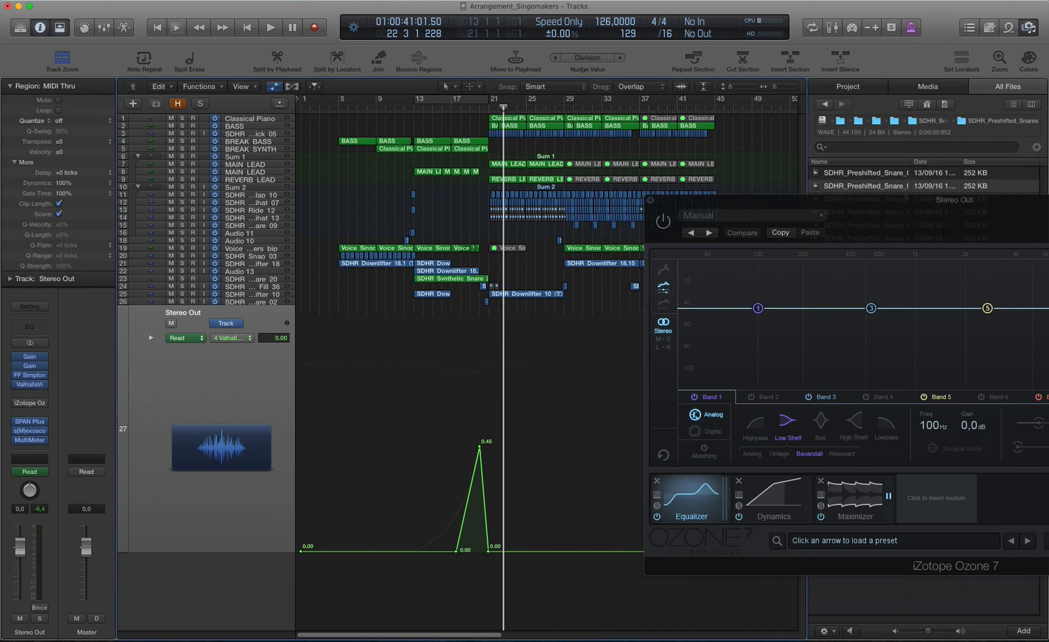
drag(906, 198, 564, 95)
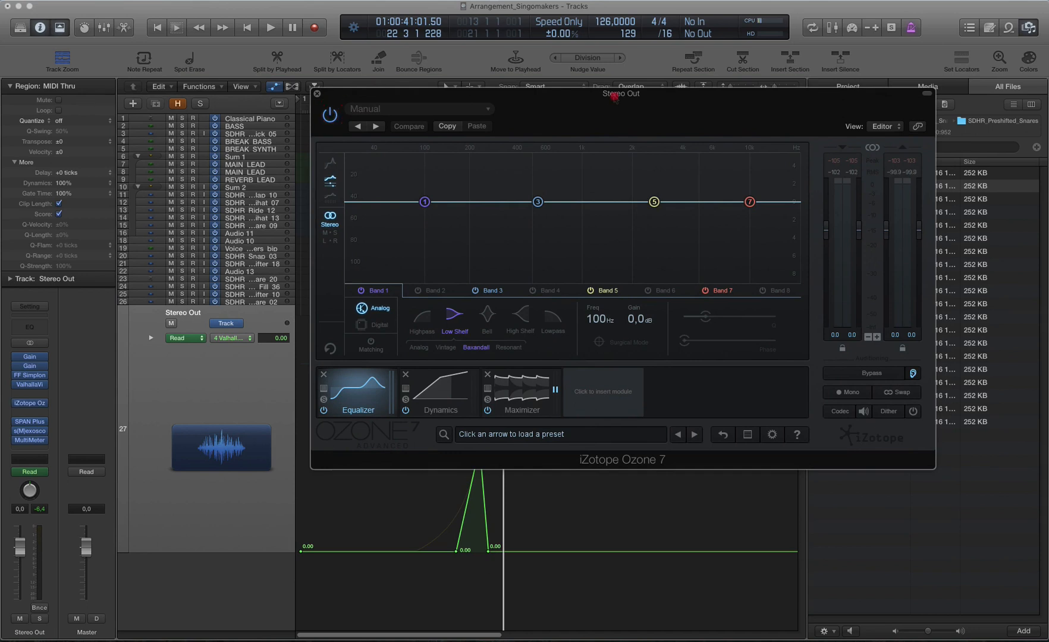
drag(614, 97, 646, 109)
click(520, 421)
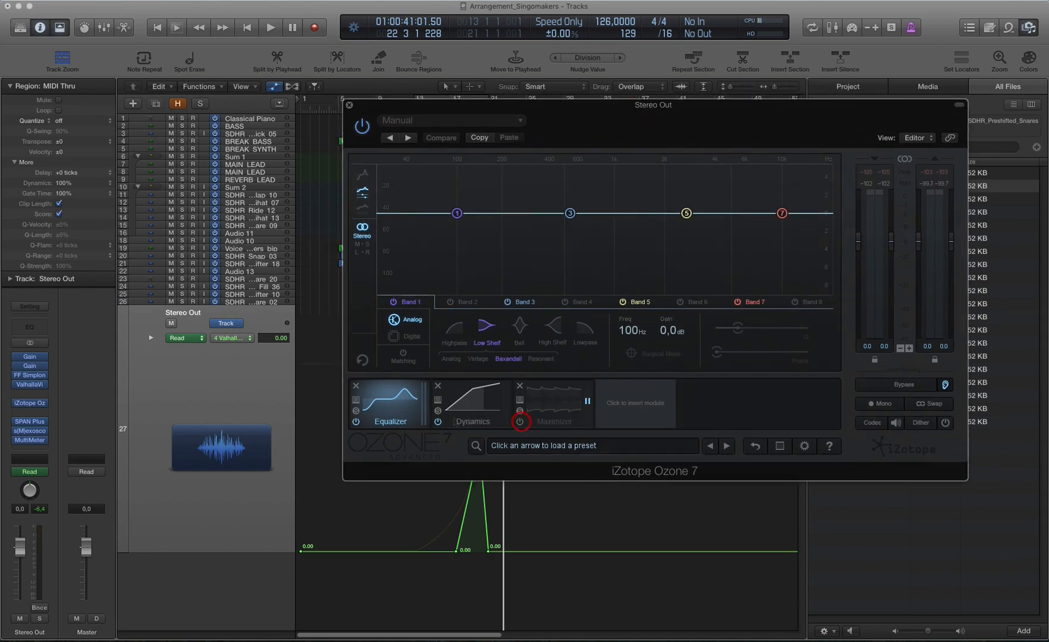
click(439, 421)
click(519, 385)
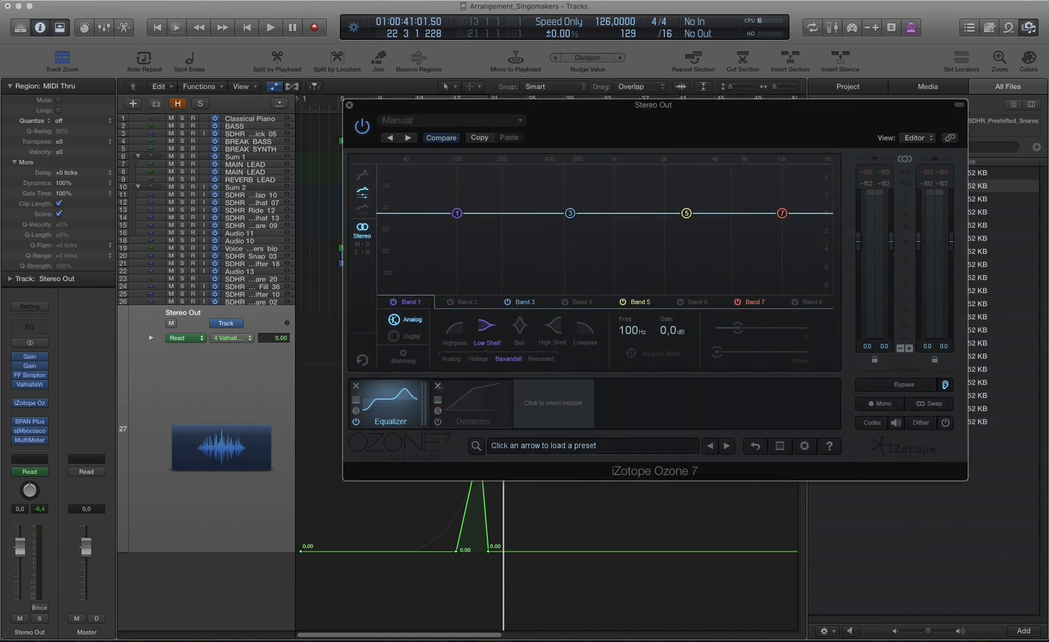
click(438, 386)
click(356, 385)
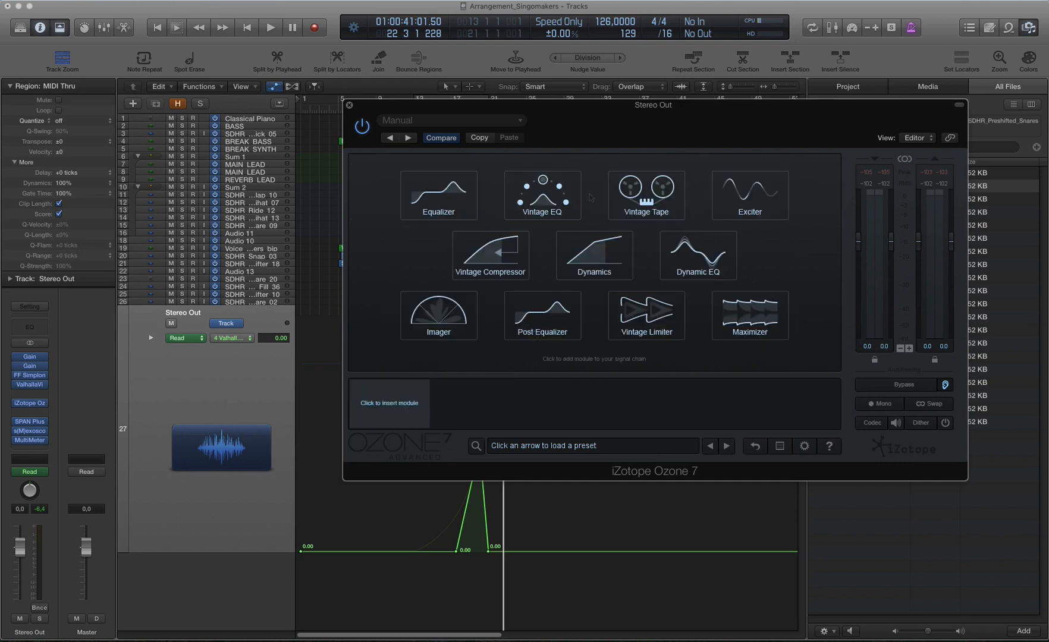
Step: Insert an Equalizer module in Ozone 7 and set its Band 1 low shelf to about 264 Hz and -0.9 dB
click(465, 206)
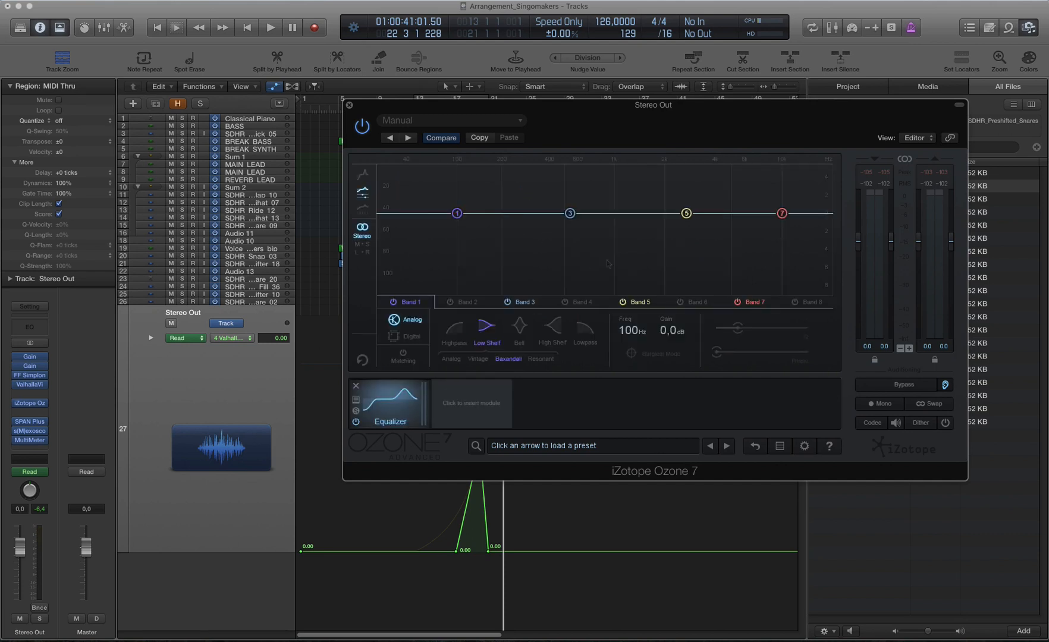
drag(634, 106, 638, 192)
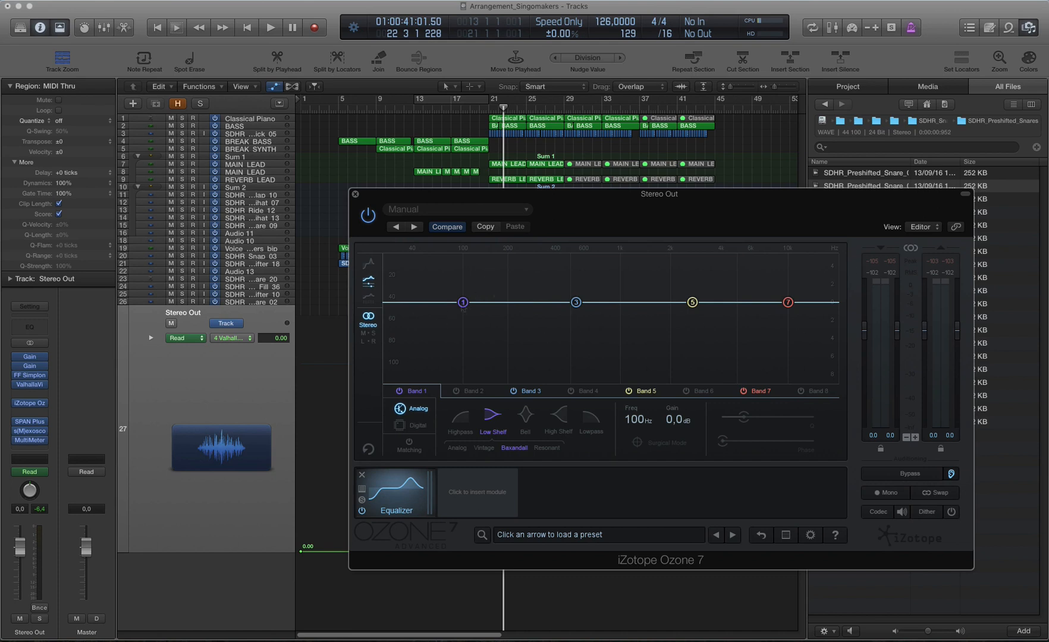
drag(462, 303, 528, 308)
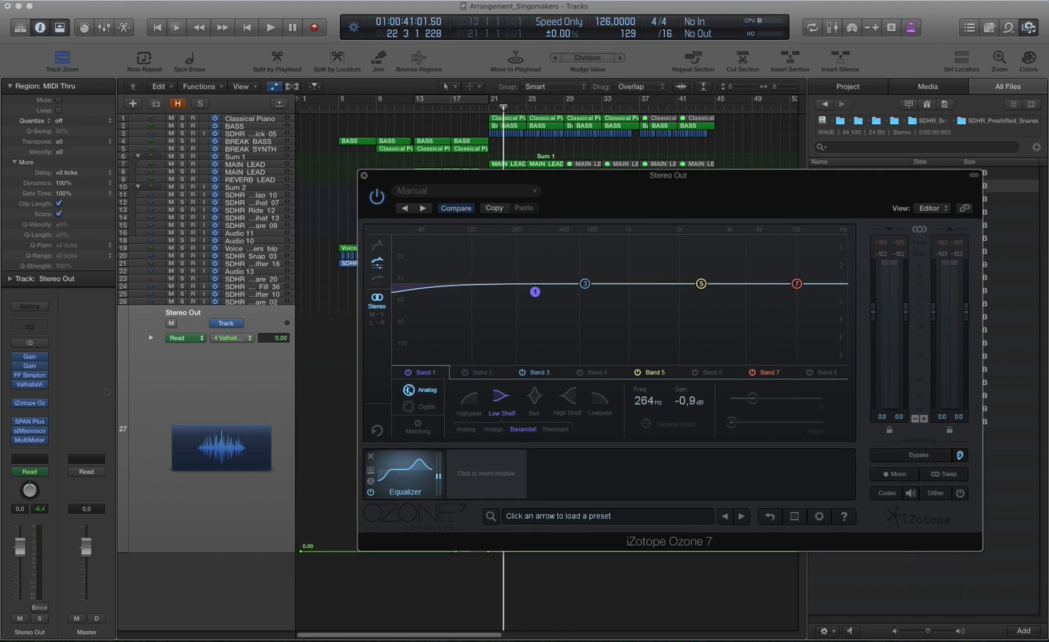
Step: Open the MultiMeter on Stereo Out and set a cycle range from bar 21 to bar 29
click(30, 440)
drag(301, 67, 921, 276)
drag(491, 100, 566, 102)
drag(946, 245, 821, 198)
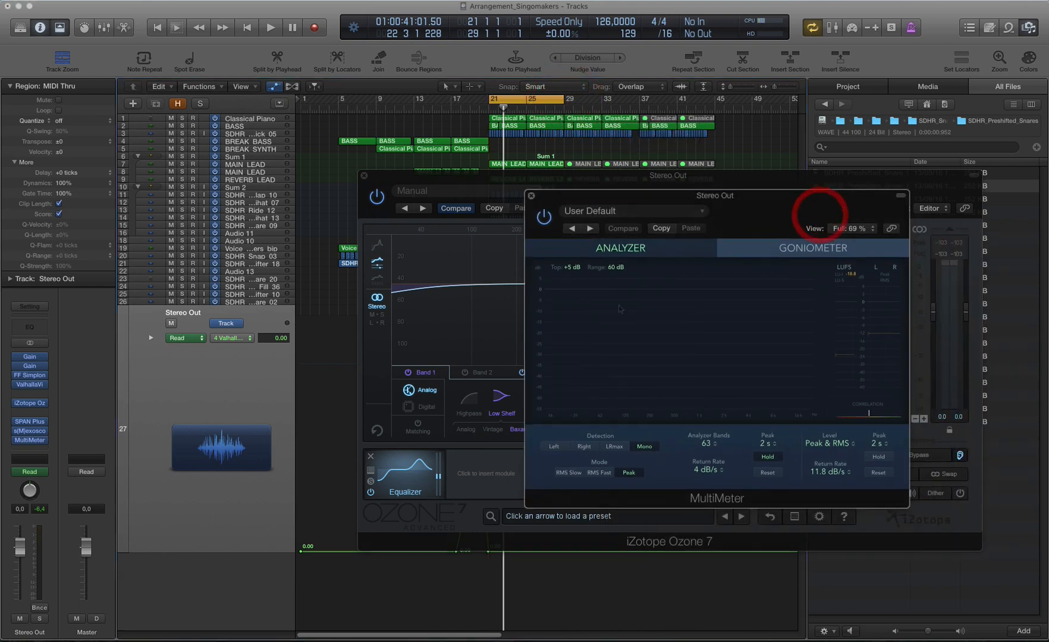
Step: Play the cycled section from bar 21 and examine the frequency spectrum and levels in MultiMeter
click(499, 106)
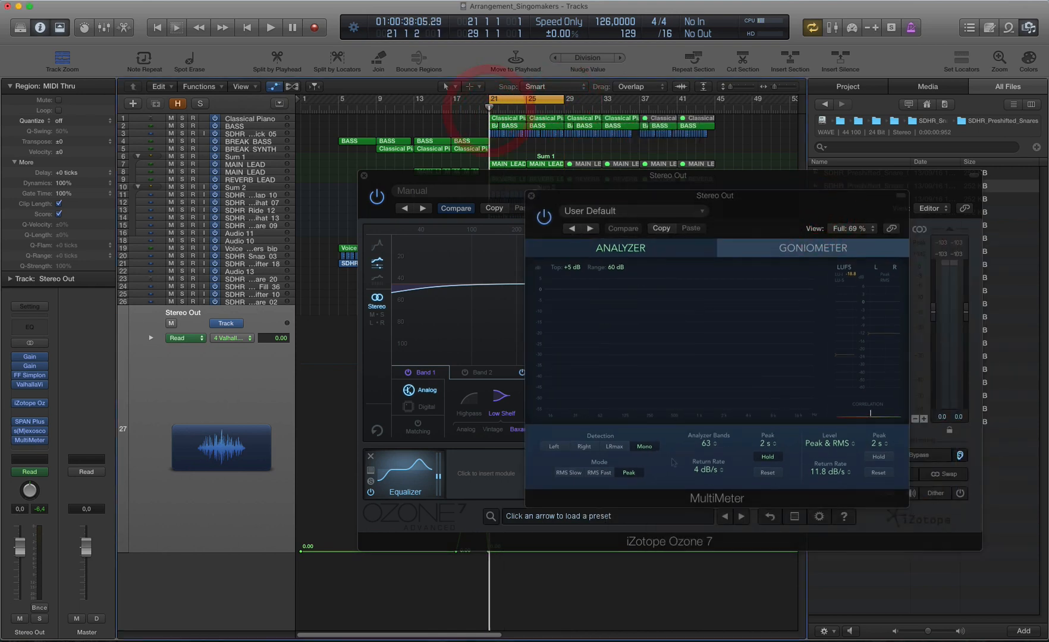
key(space)
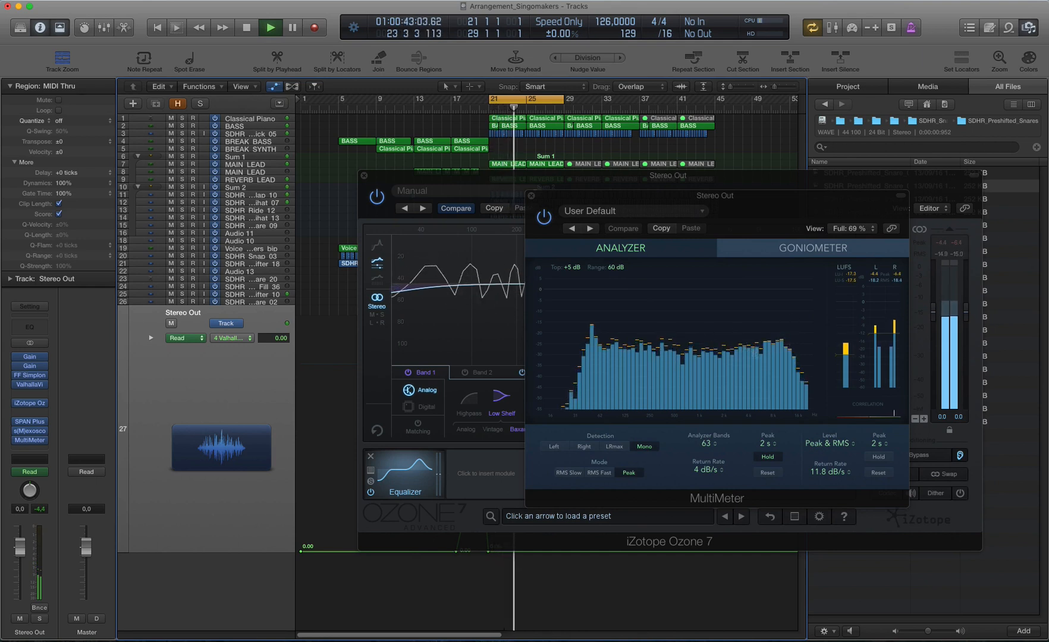
key(space)
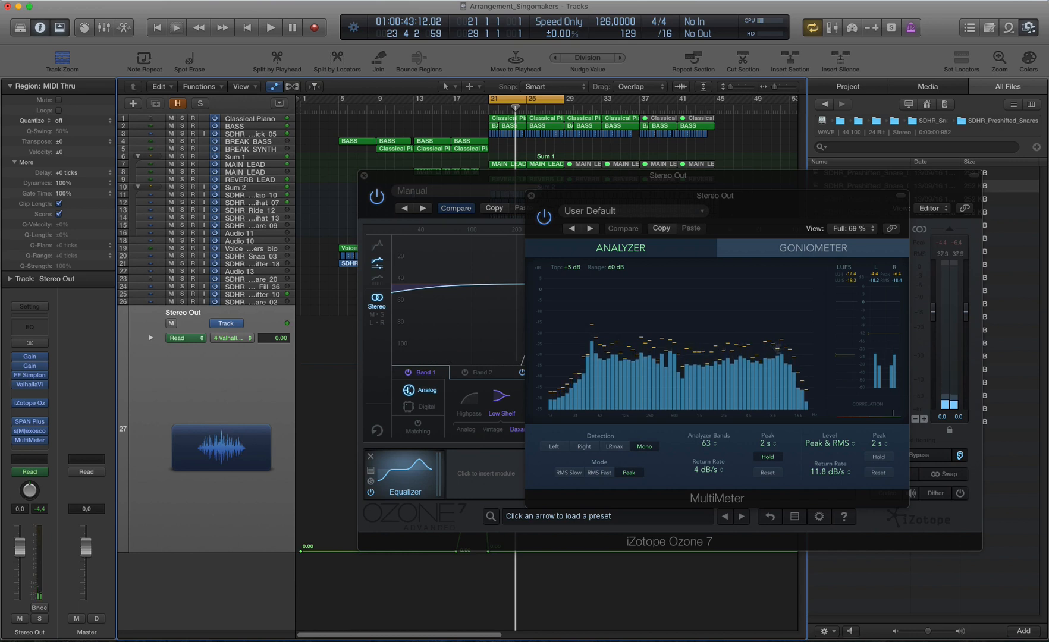
Step: Return to the Ozone 7 equalizer and set Band 1 to about 257 Hz and -0.3 dB
click(742, 185)
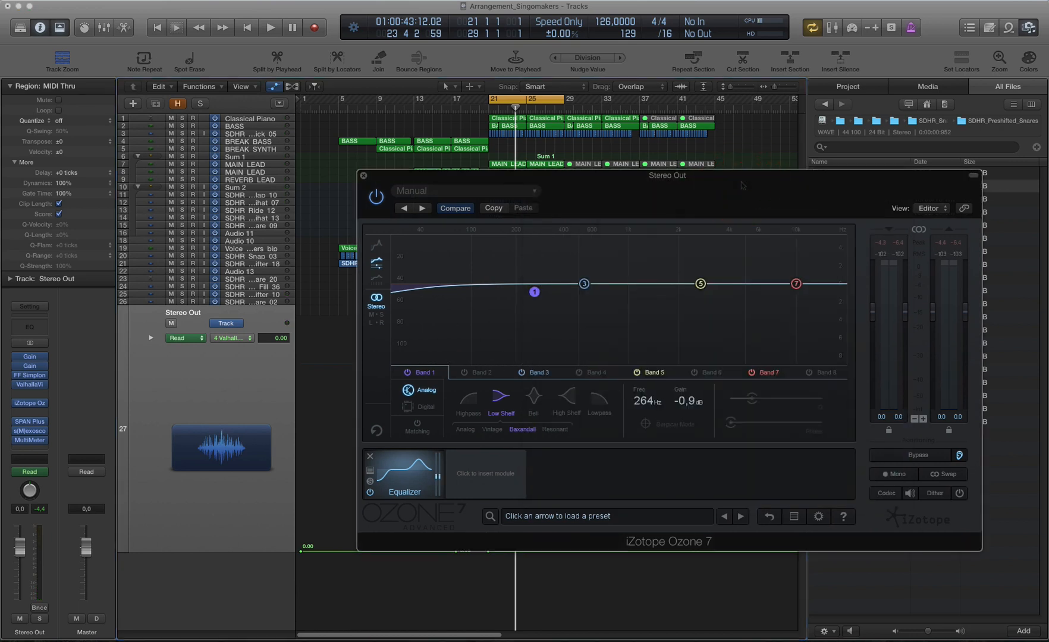
drag(535, 297, 533, 291)
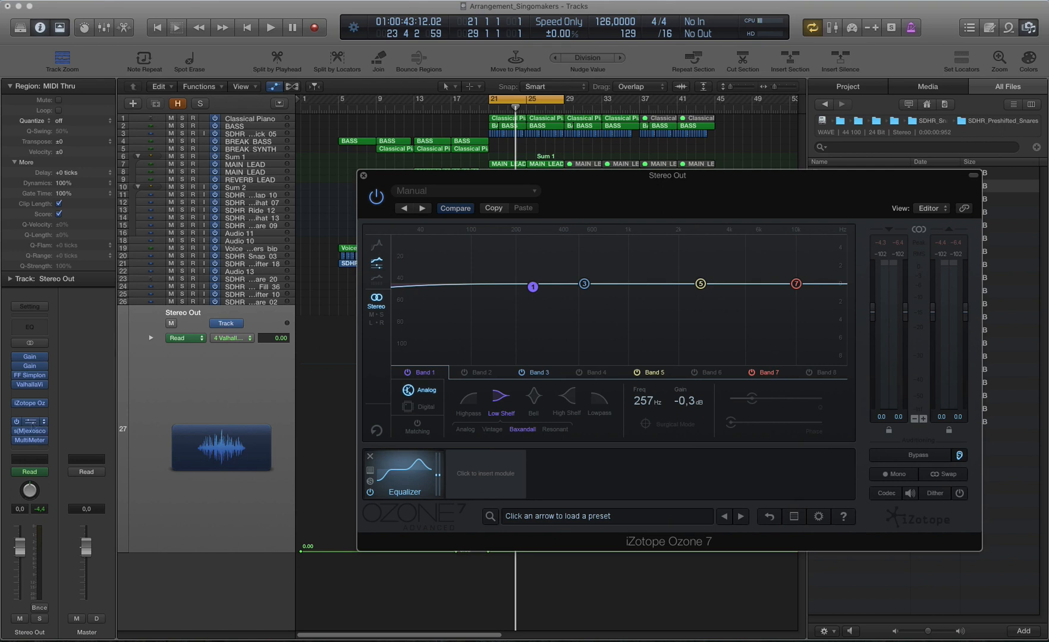
Step: Open SPAN Plus on Stereo Out and play from bar 21 to examine the mix's frequency spectrum
click(31, 423)
drag(227, 46, 627, 201)
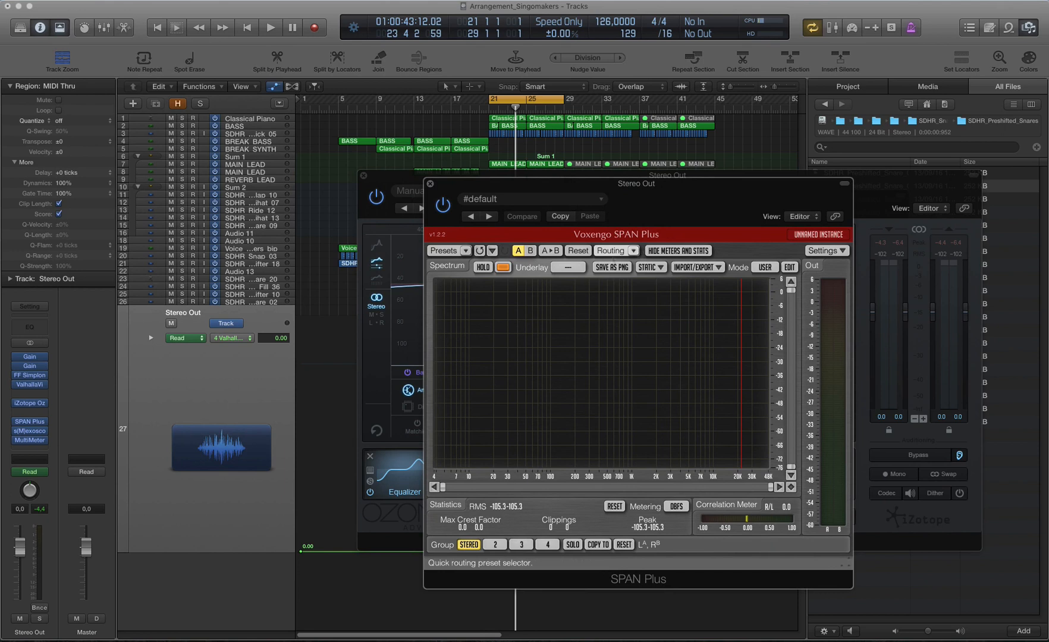
click(492, 109)
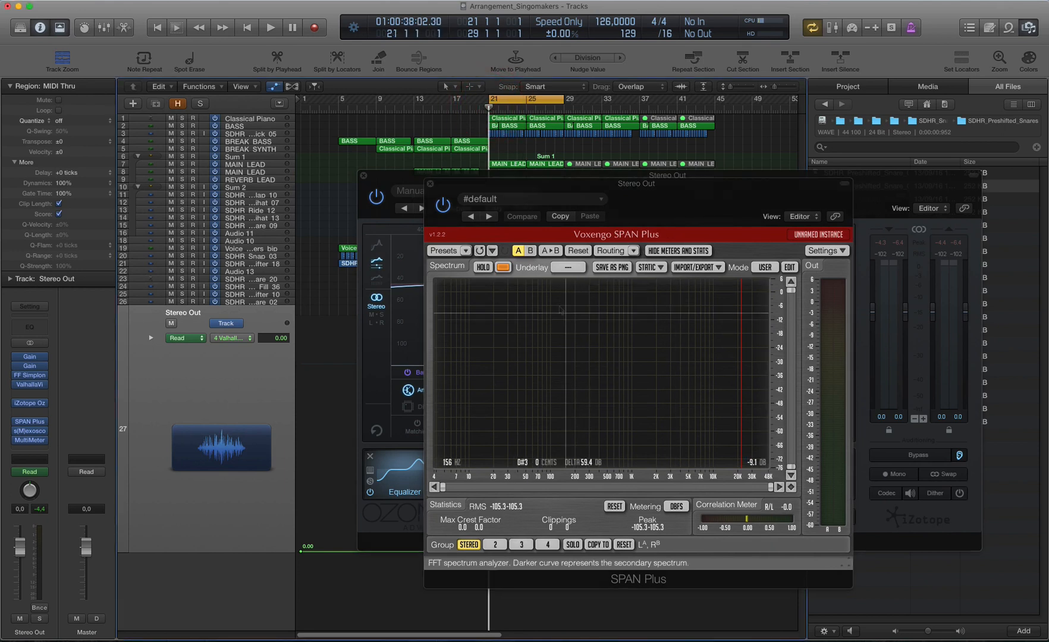
key(space)
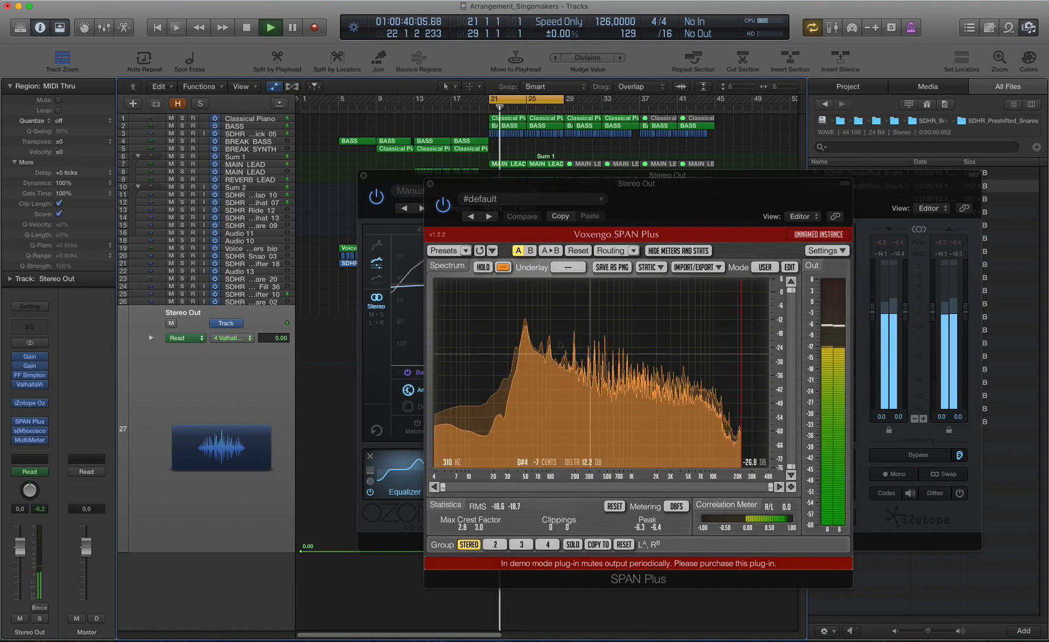
key(space)
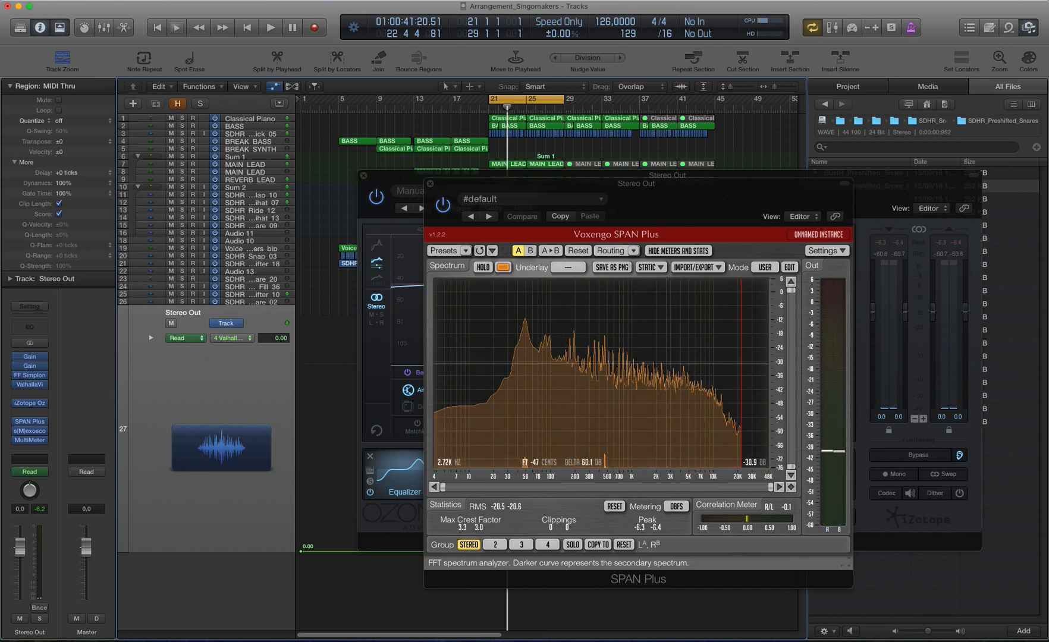
Step: Show the PINK NOISE static spectrum as a reference in SPAN Plus and move its window clear of Ozone 7
mouse_move(663, 197)
mouse_down()
mouse_move(735, 254)
mouse_move(672, 204)
mouse_up()
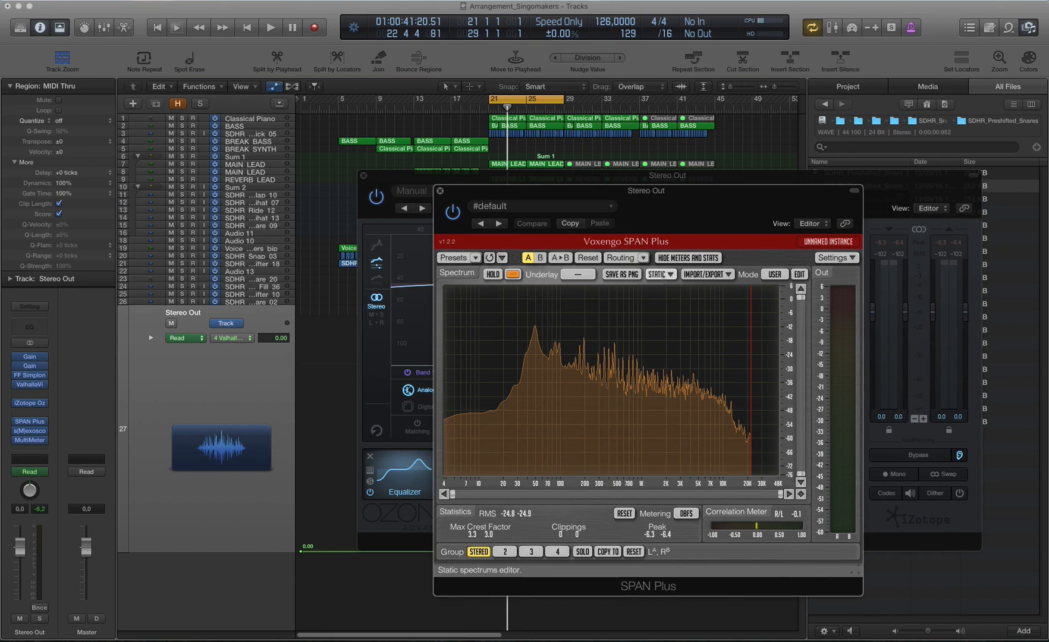
click(657, 274)
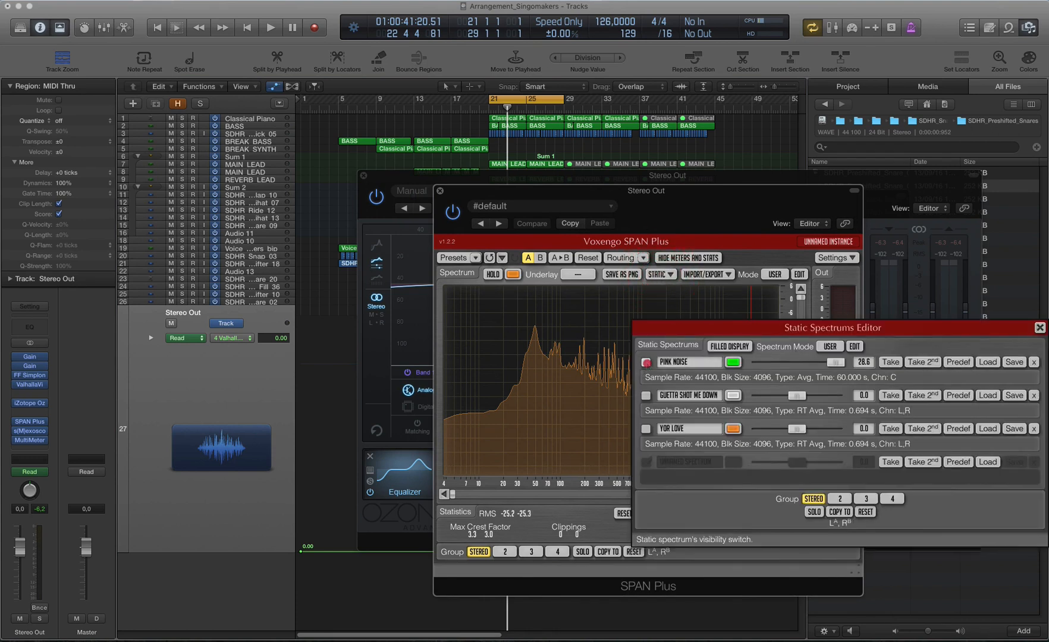
click(647, 363)
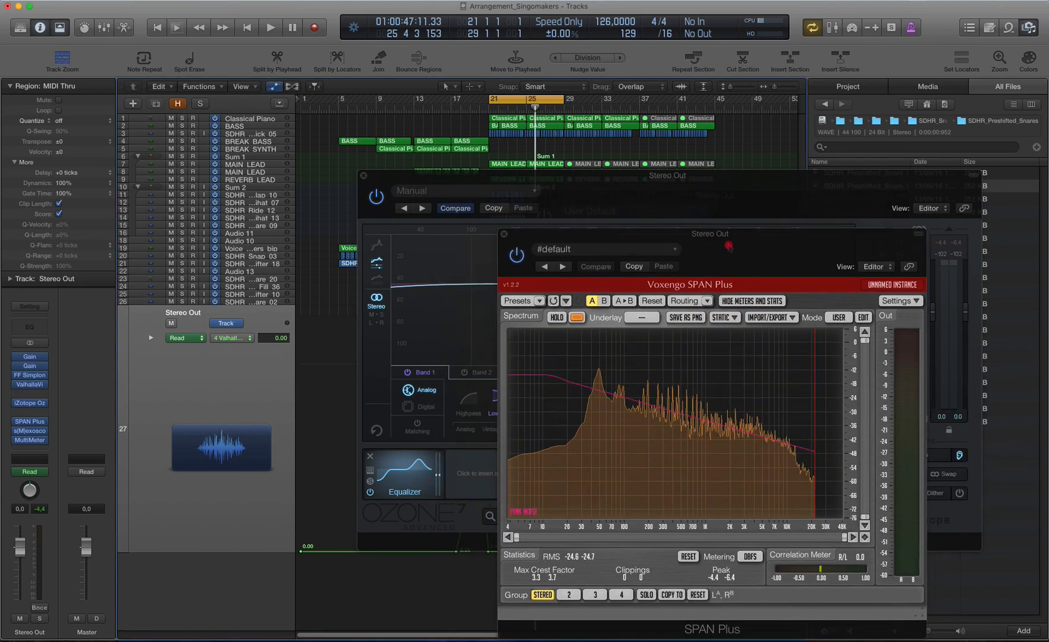
drag(728, 246, 838, 257)
Step: Insert a Vintage EQ module after the Equalizer in Ozone 7 and arrange its window beside SPAN Plus
click(671, 197)
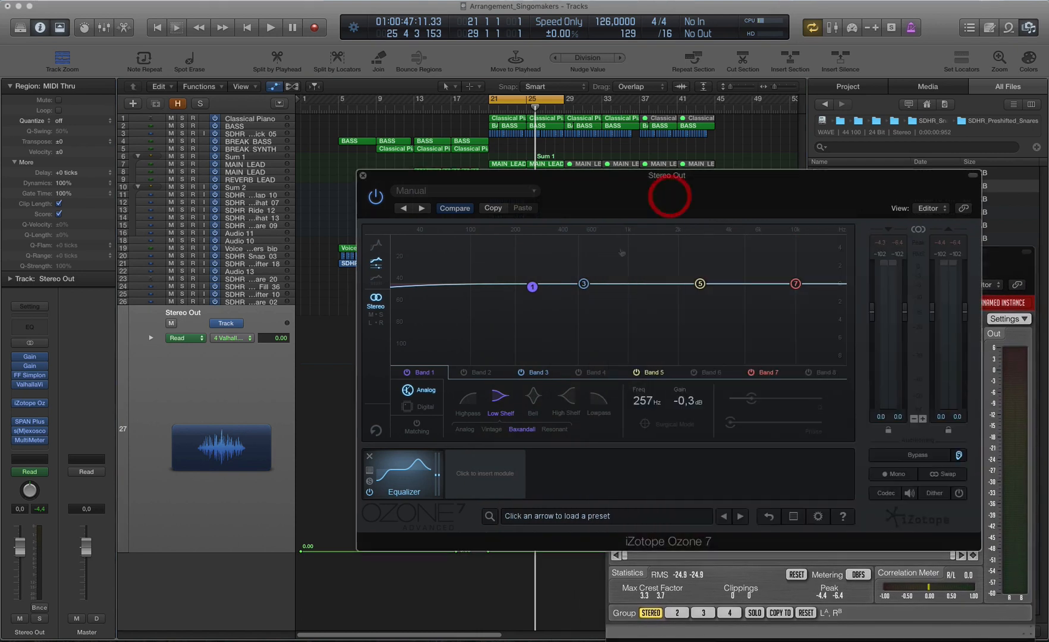
click(486, 476)
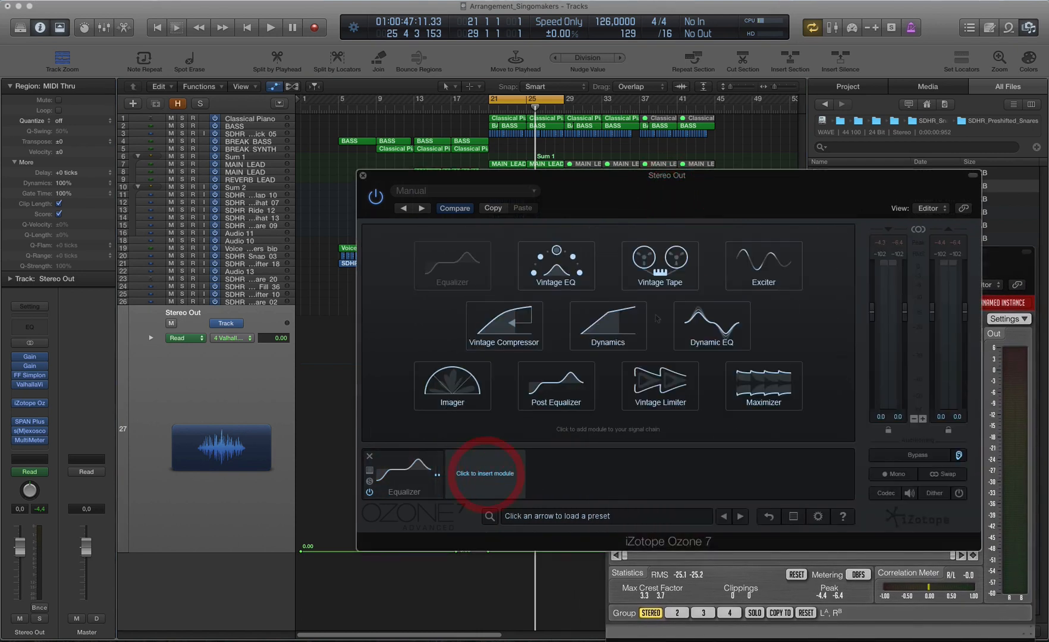
click(556, 266)
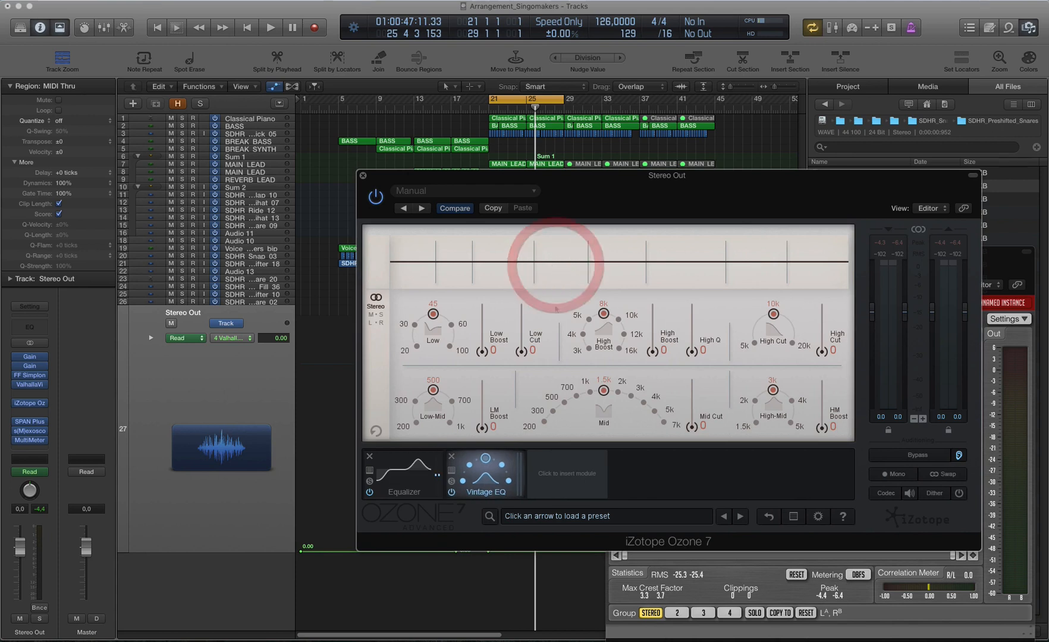
drag(740, 185, 563, 97)
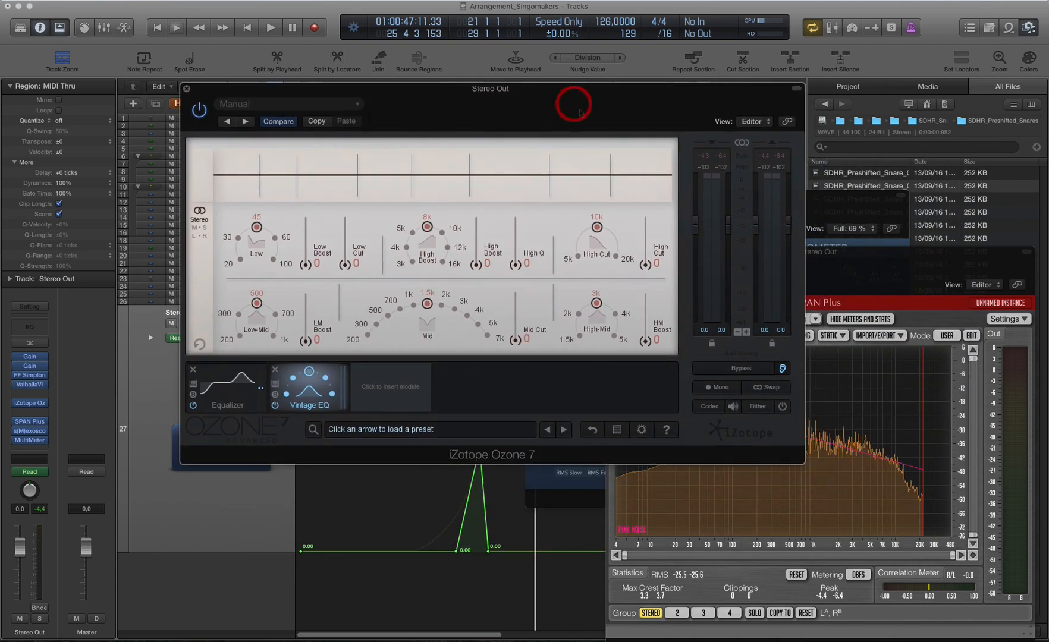
click(872, 261)
drag(872, 262, 896, 240)
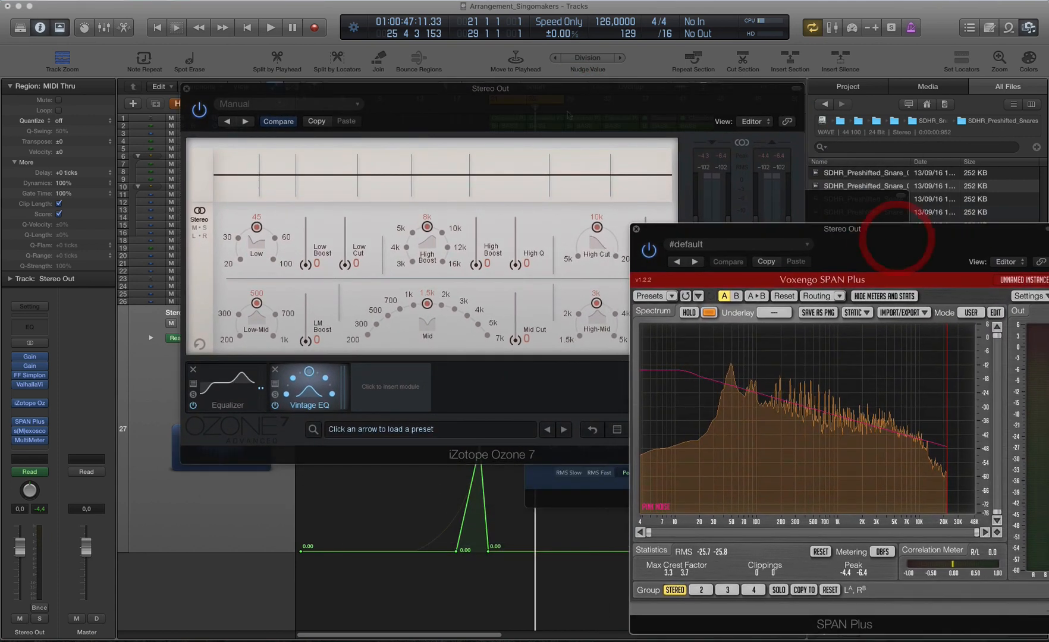
drag(571, 107, 564, 184)
Step: Set the Vintage EQ's High Boost to 16k with a boost of 1.9 and High Q at 10
click(436, 338)
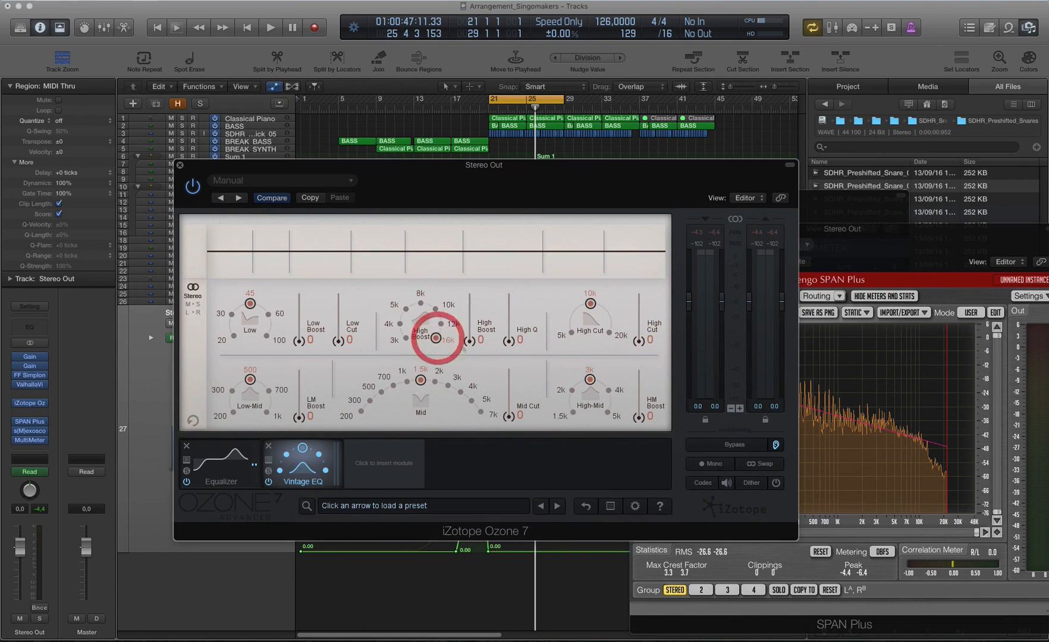
mouse_move(468, 337)
mouse_down()
mouse_move(470, 312)
mouse_move(469, 326)
mouse_up()
drag(509, 339, 508, 319)
drag(517, 268, 515, 264)
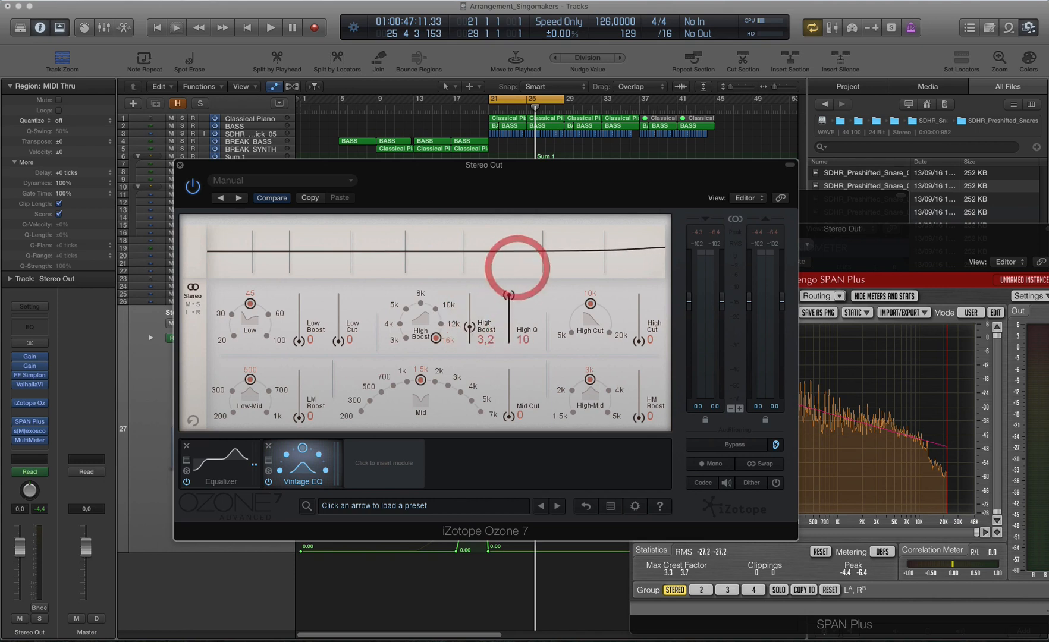
drag(469, 326, 469, 333)
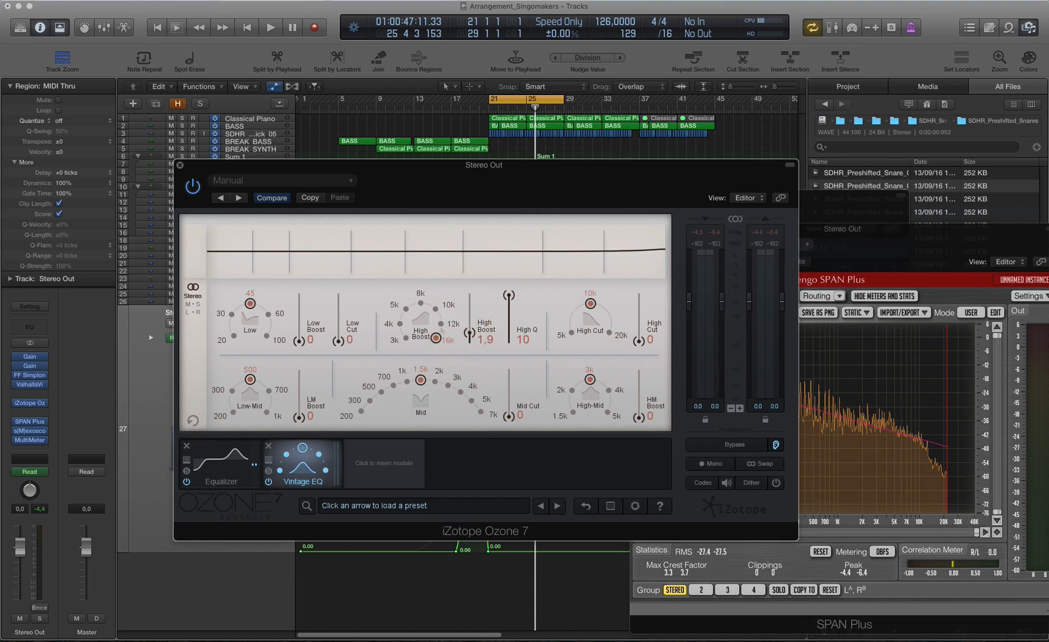
Step: Try the High Boost at 12k, and return it to 16k with a boost of 1.4 during playback
click(440, 324)
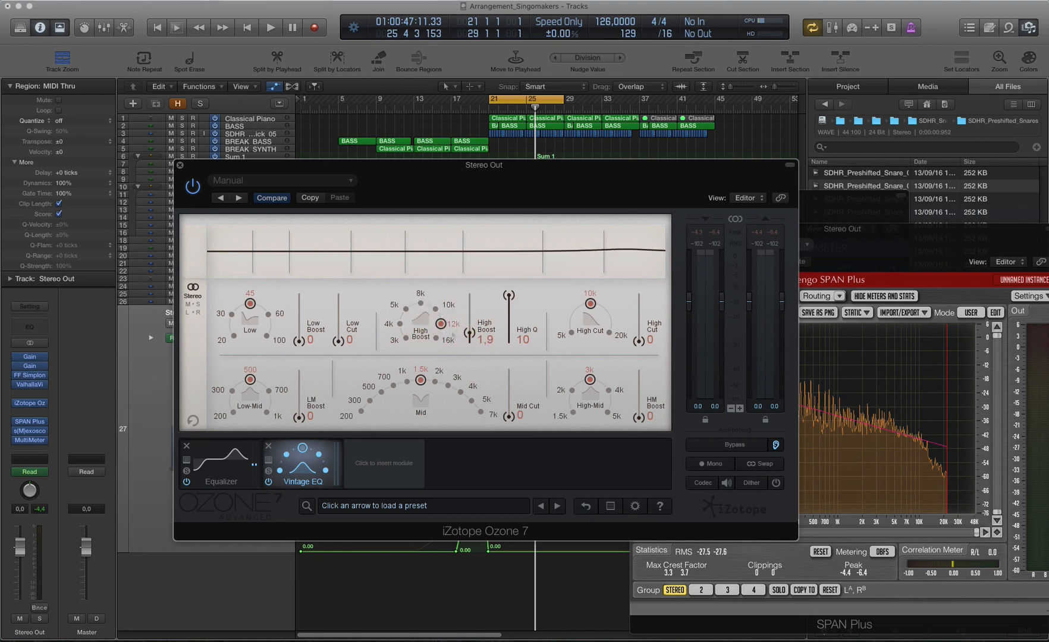
mouse_move(470, 321)
mouse_down()
mouse_move(470, 340)
mouse_move(471, 328)
mouse_up()
key(space)
mouse_move(476, 318)
mouse_down()
mouse_move(462, 346)
mouse_move(469, 334)
mouse_up()
click(436, 337)
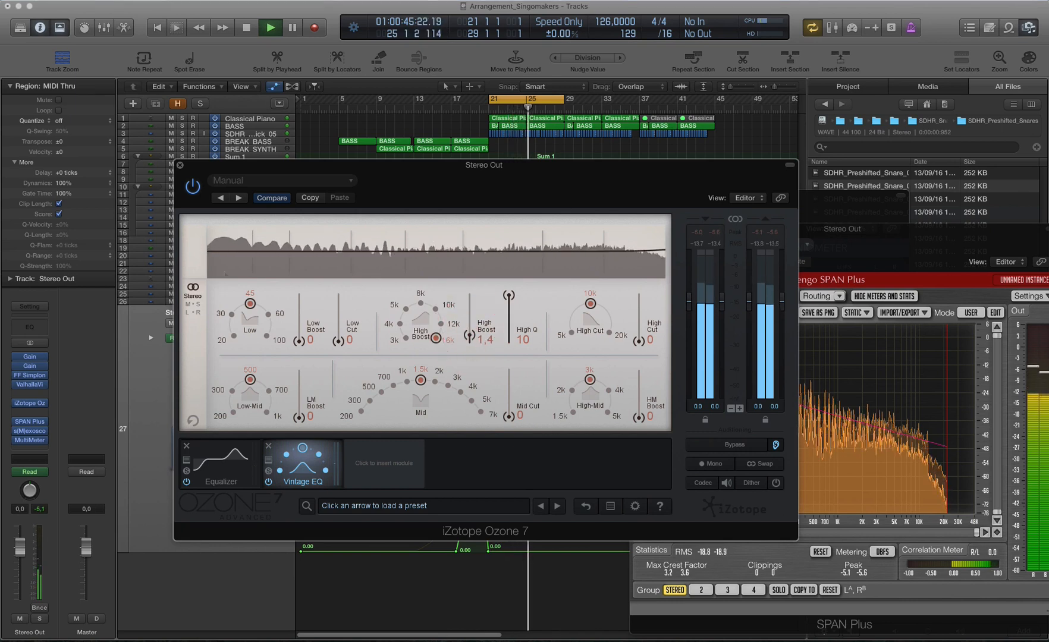
Step: Compare playback with the Vintage EQ bypassed and active, and set its High Boost amount to 2.4
click(268, 482)
click(268, 482)
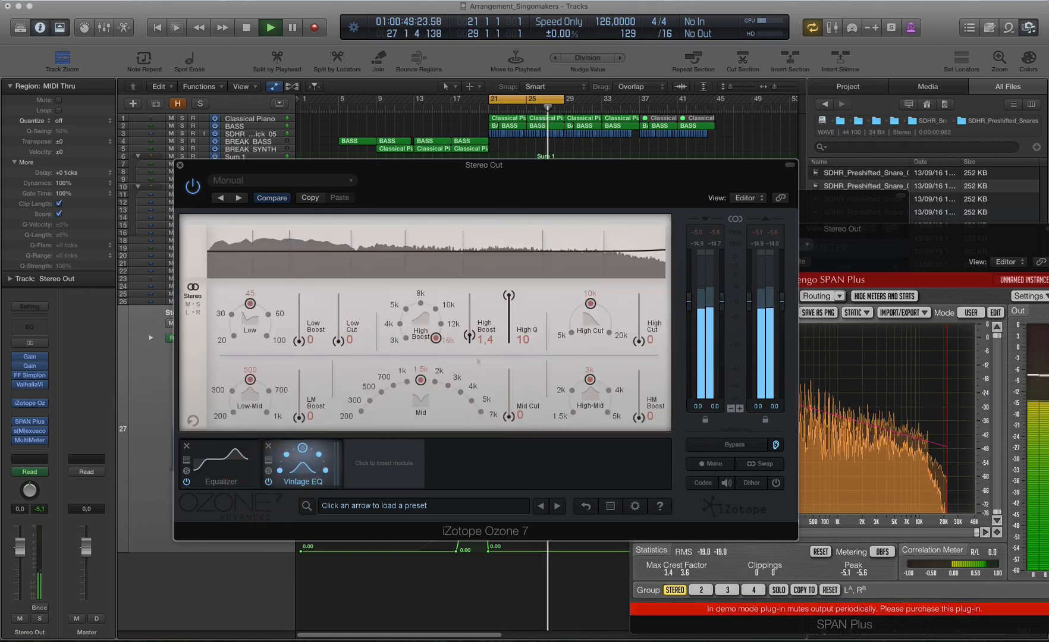
drag(470, 336, 469, 331)
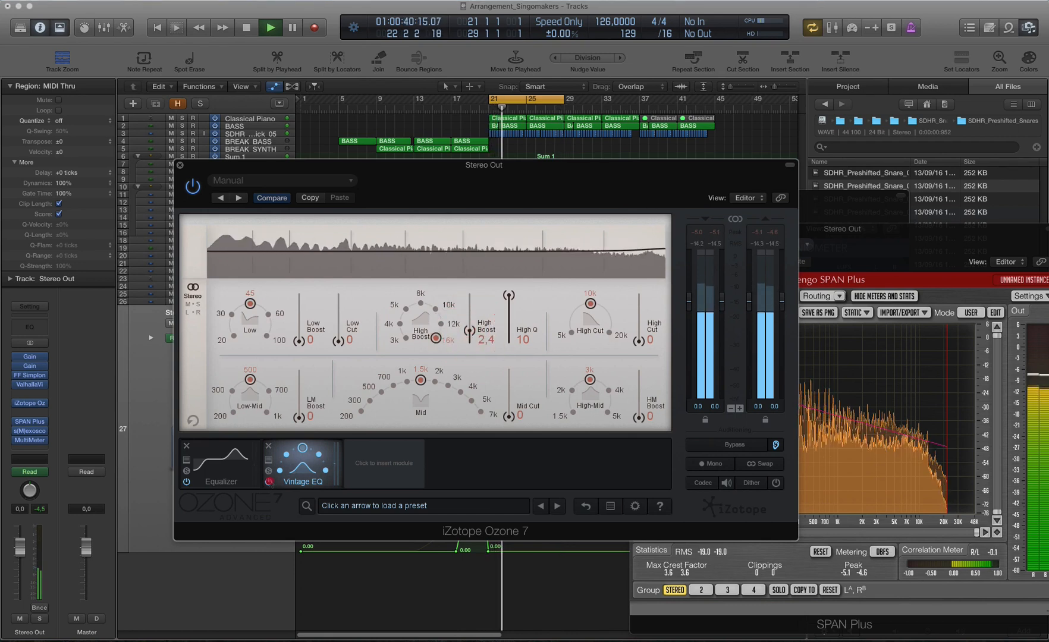
click(268, 481)
click(268, 482)
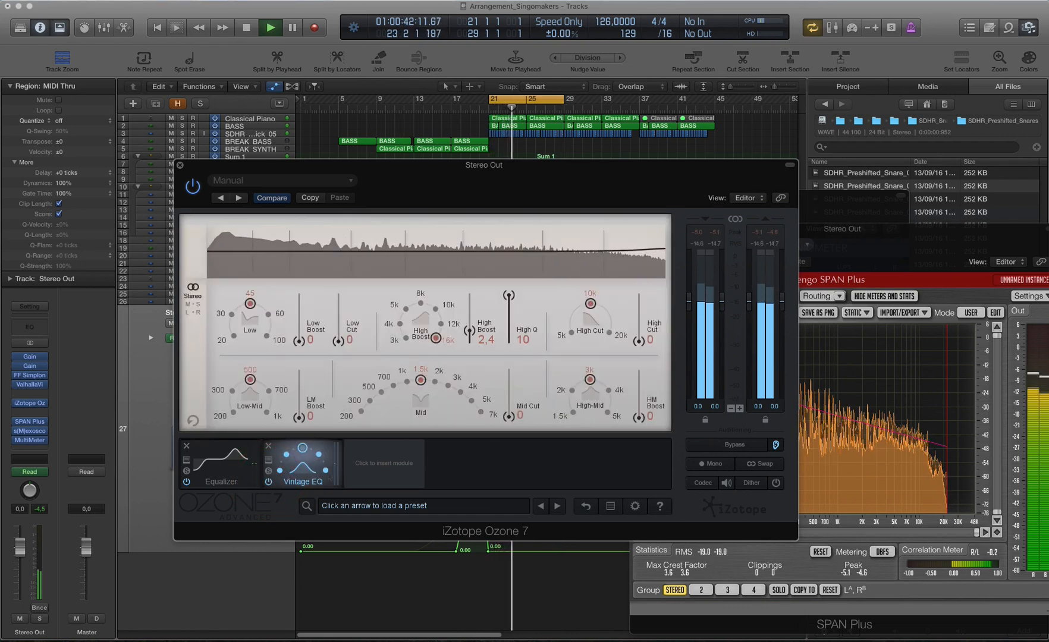
key(space)
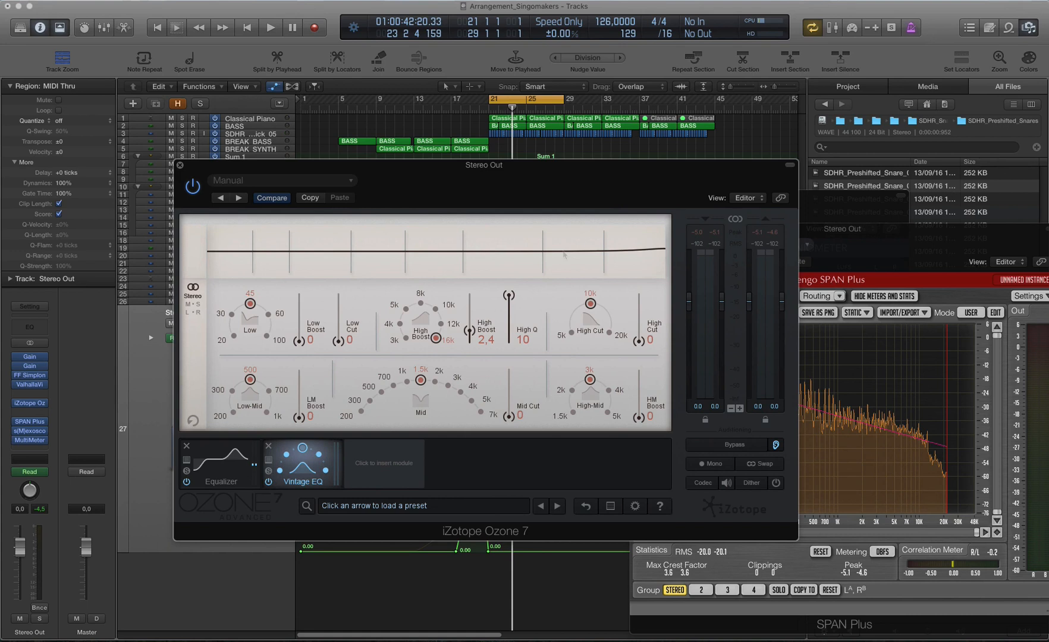
Step: Change Band 1 of the Equalizer to a Flat Highpass at 20 Hz with a slope of 48
click(235, 475)
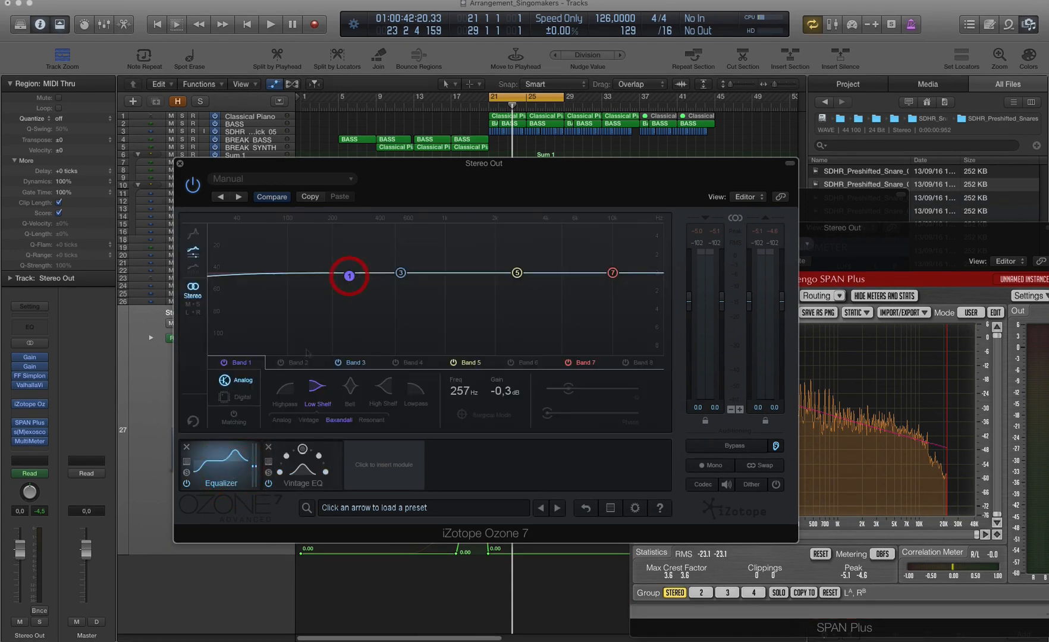
click(285, 391)
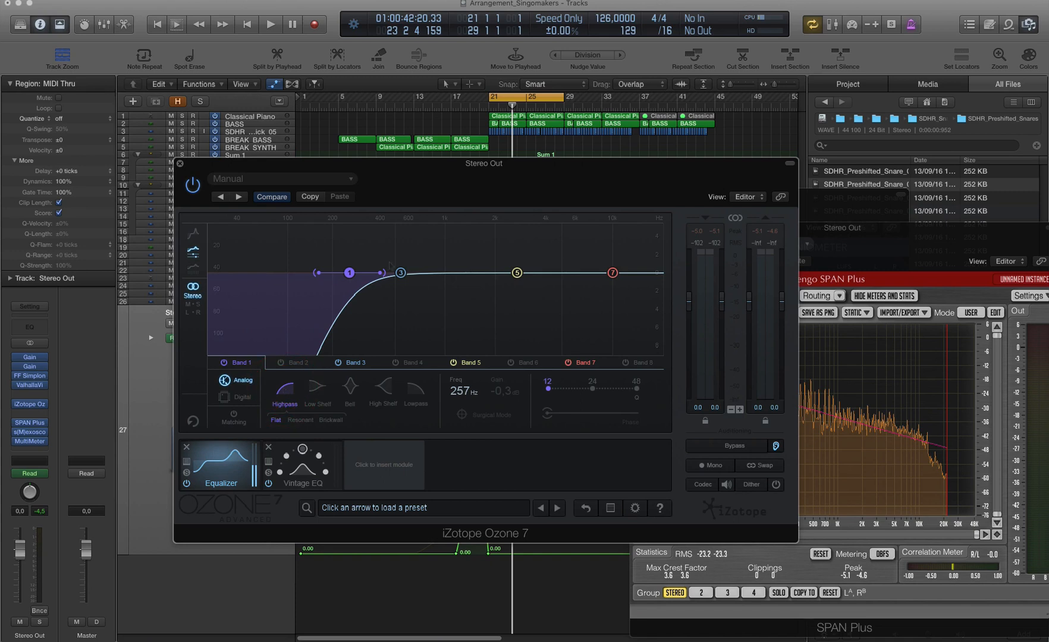
drag(381, 273, 207, 293)
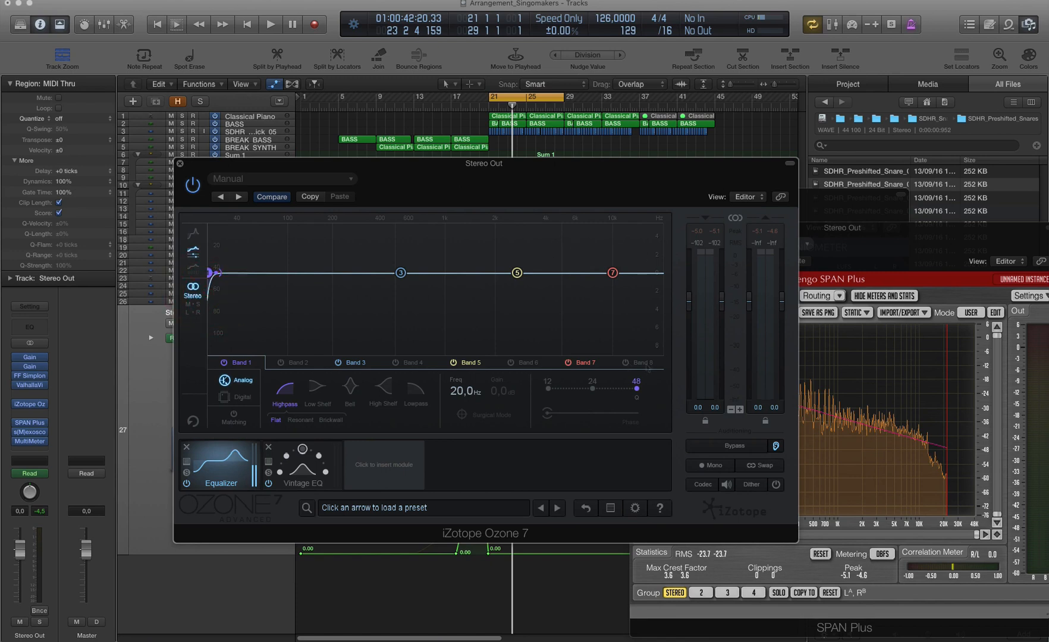
Step: Enable Band 8 of the Equalizer as a Flat Lowpass at 20 kHz with a slope of 48
click(636, 363)
click(624, 363)
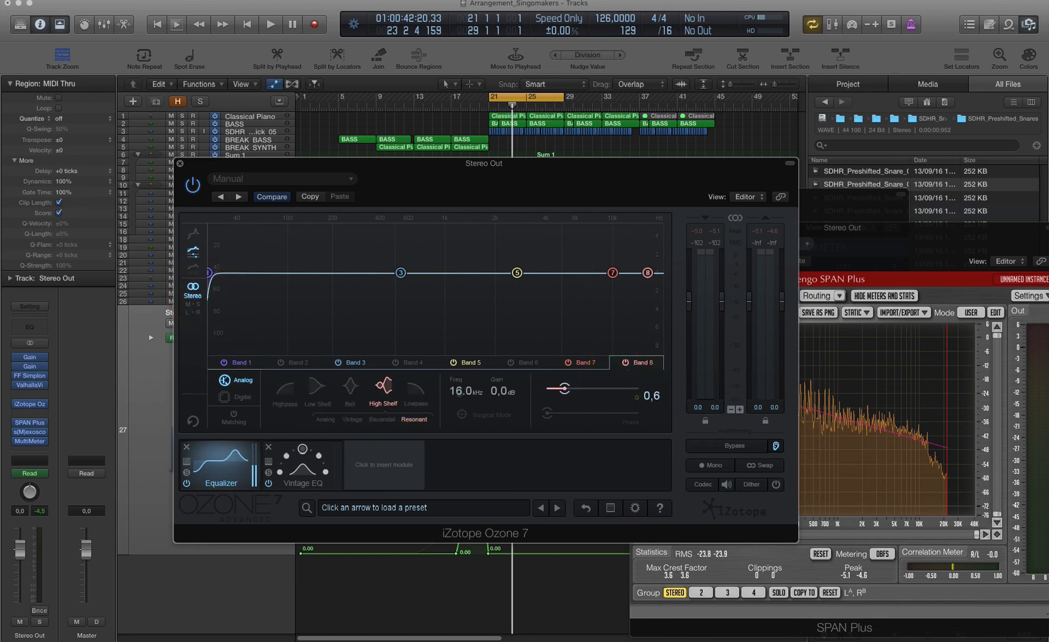
click(415, 391)
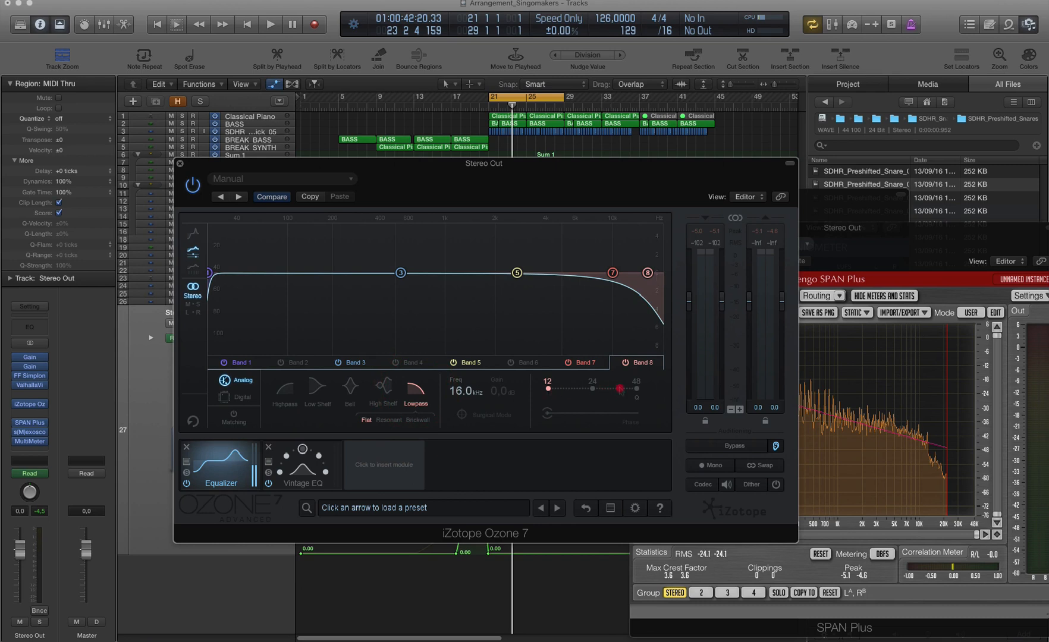
click(647, 272)
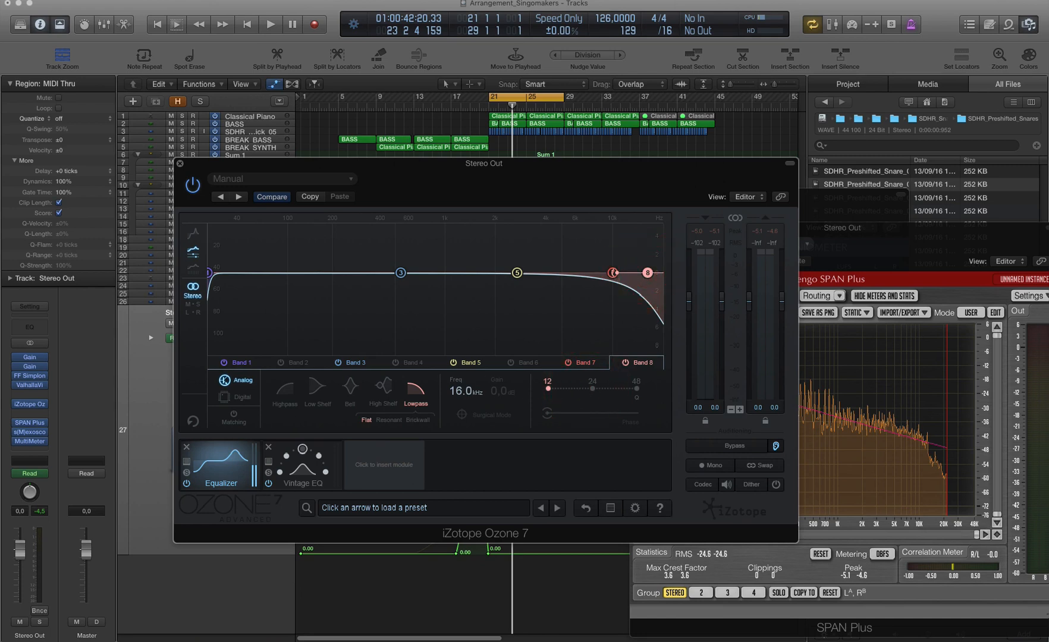
drag(616, 273, 678, 269)
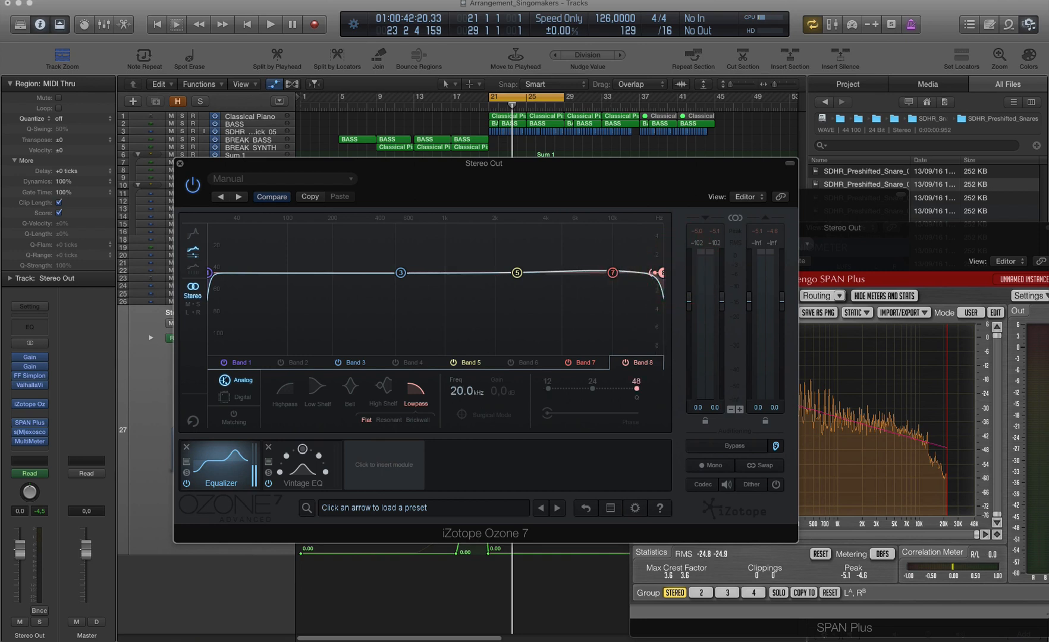
Step: Turn off Band 7 and change Band 8's Lowpass to Brickwall at about 19.1 kHz
click(612, 273)
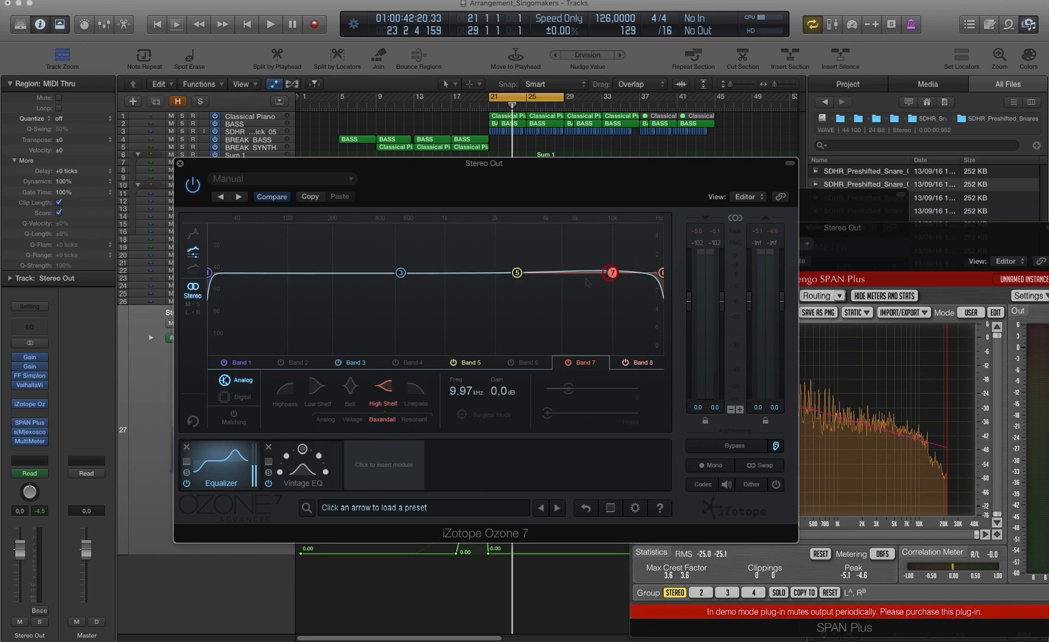
click(567, 363)
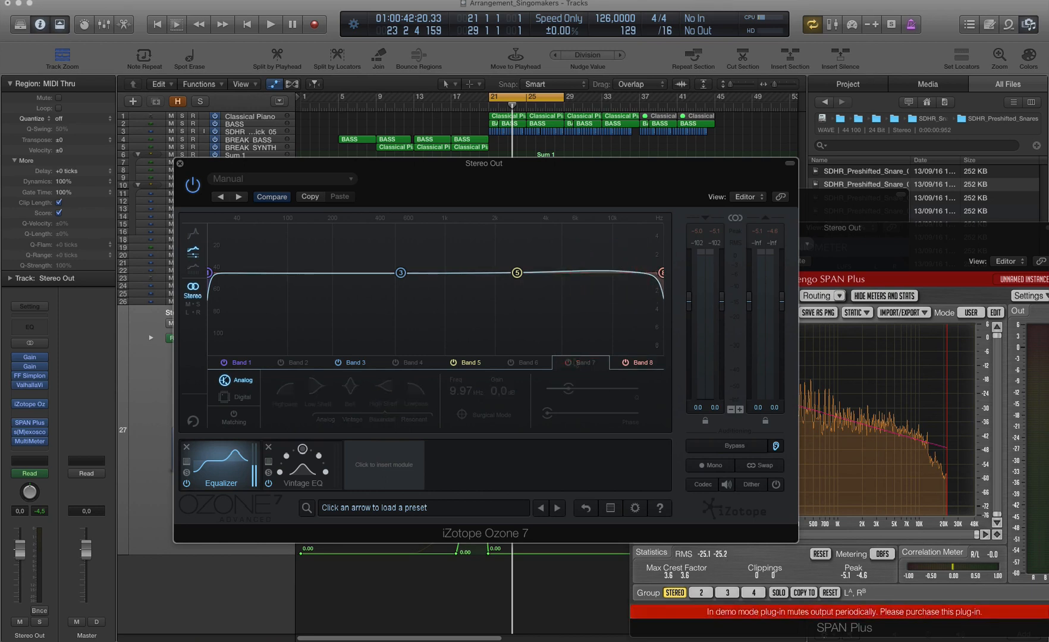
click(639, 365)
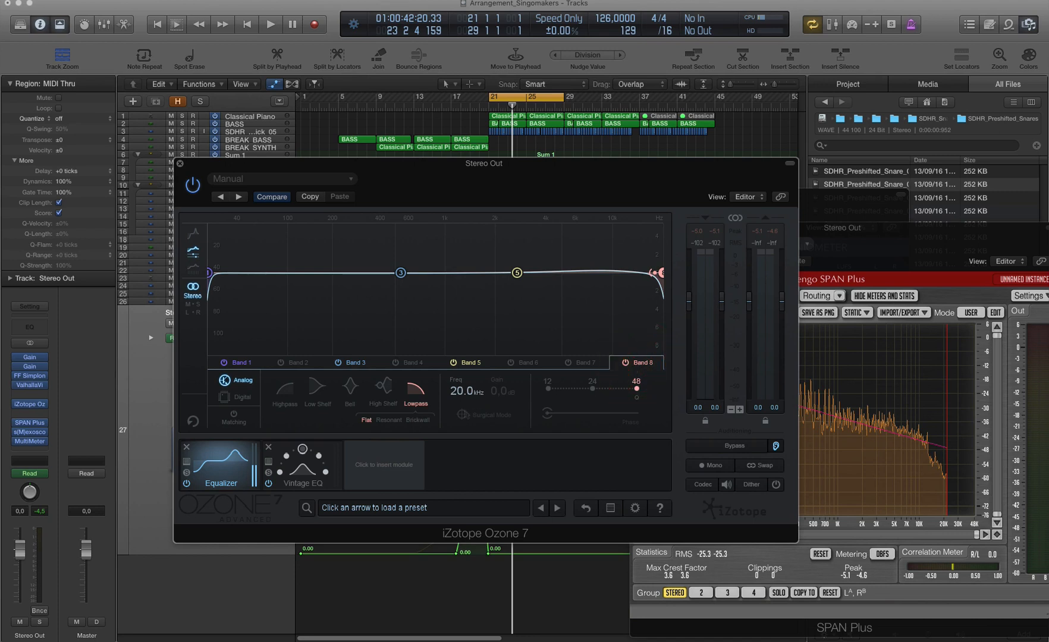
click(389, 420)
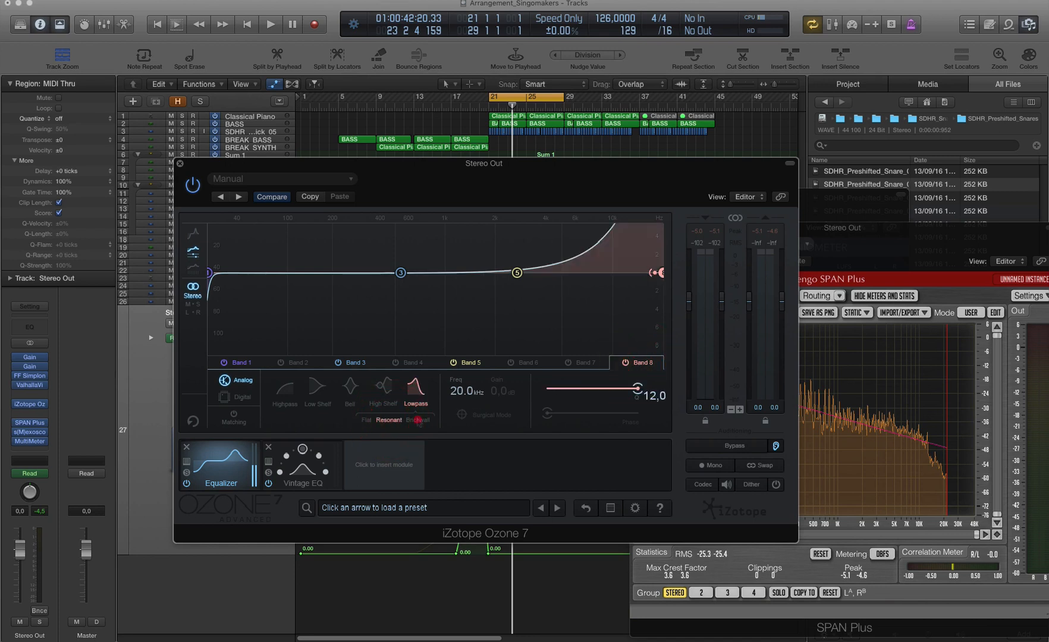
click(418, 420)
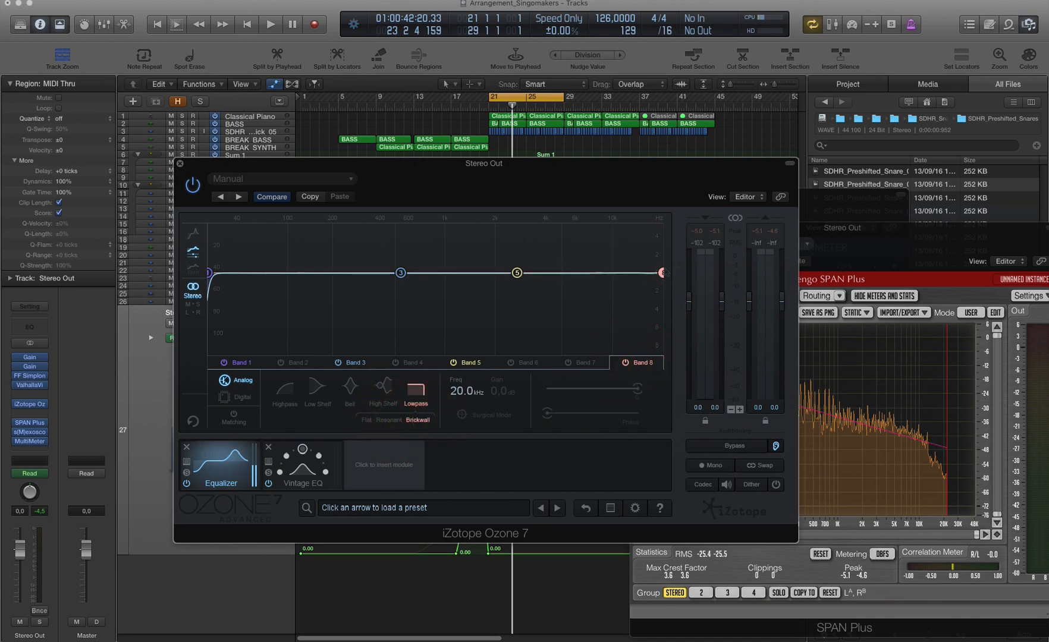
mouse_move(660, 273)
mouse_down()
mouse_move(644, 273)
mouse_move(659, 273)
mouse_up()
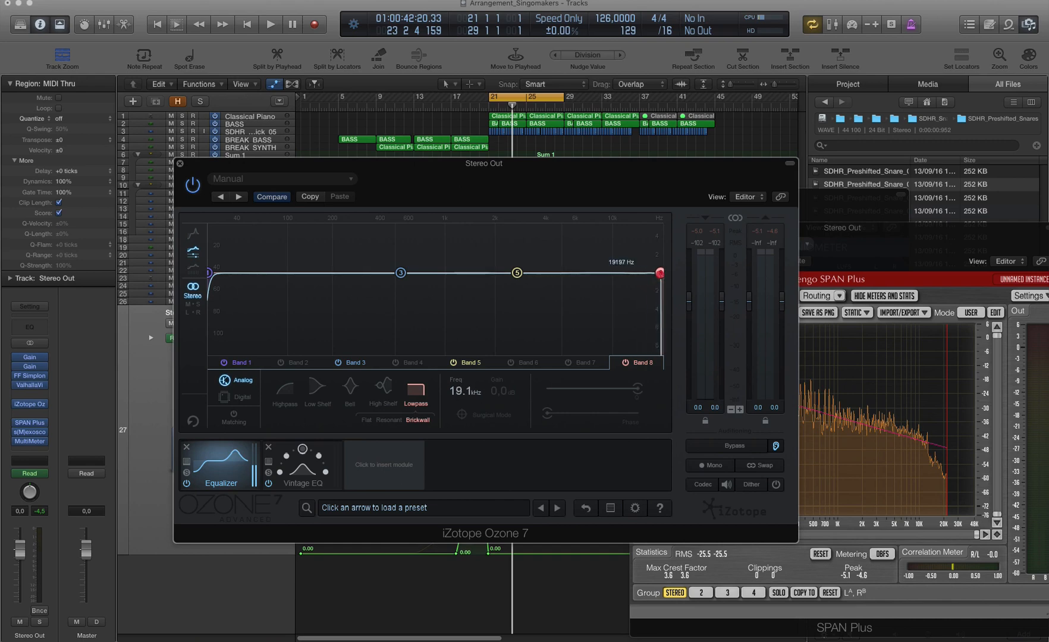